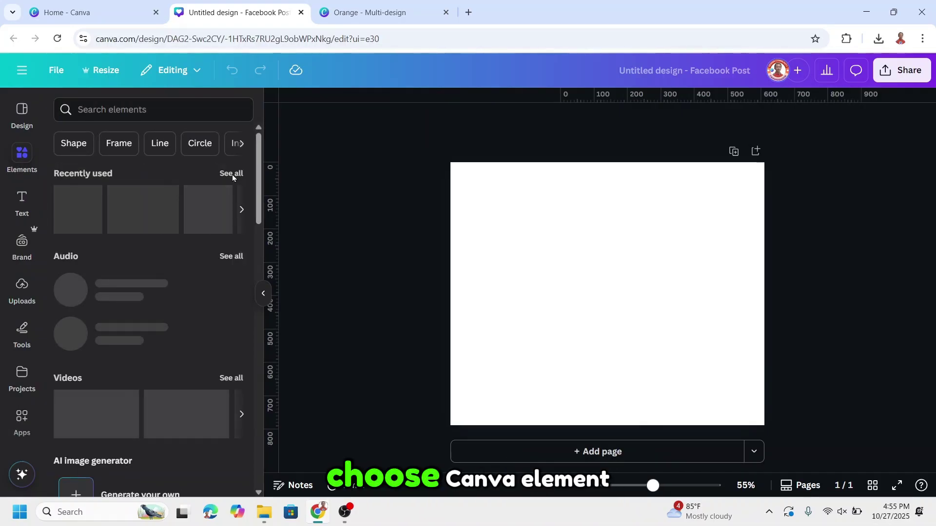
Expand the Recently used elements list with See all
{"action": "left_click", "coordinate": [230, 175]}
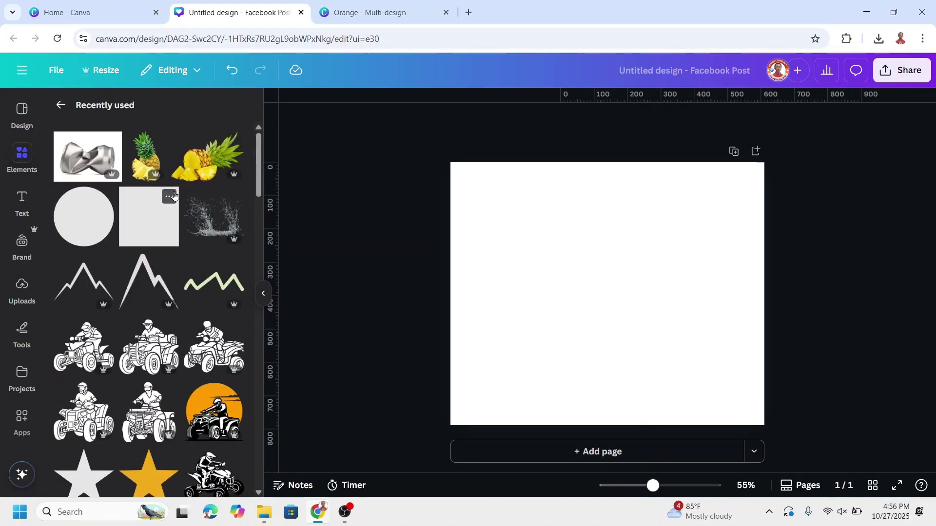
Place the crushed can image, apply BG Remover, and export a transparent-background PNG
{"action": "left_click", "coordinate": [89, 158]}
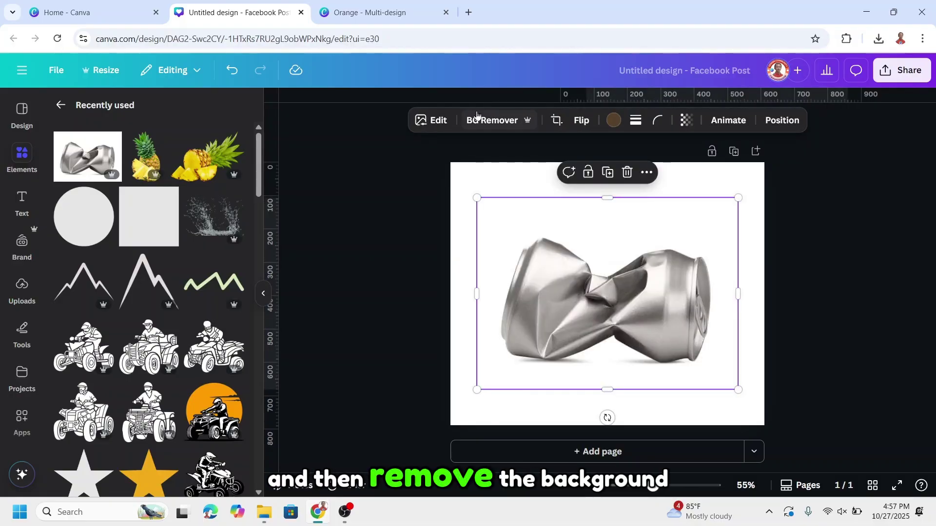
{"action": "left_click", "coordinate": [490, 120]}
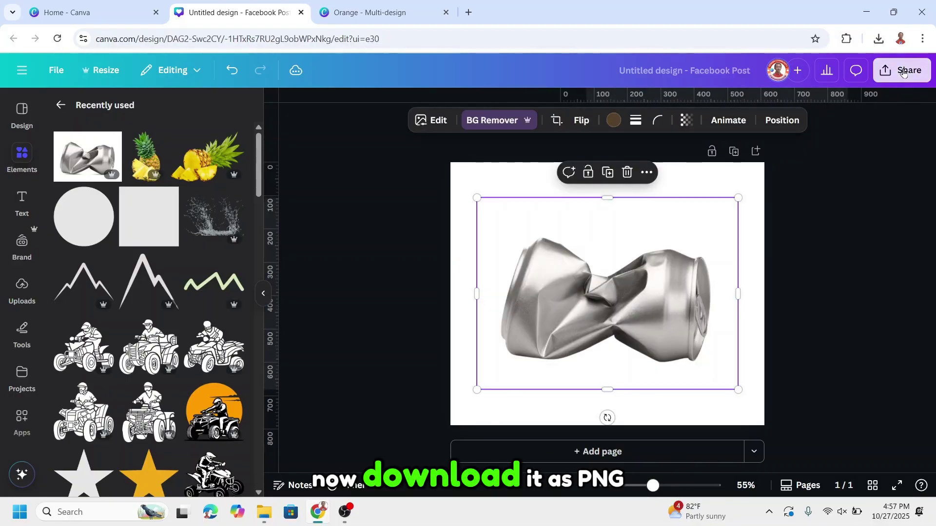
{"action": "left_click", "coordinate": [900, 71]}
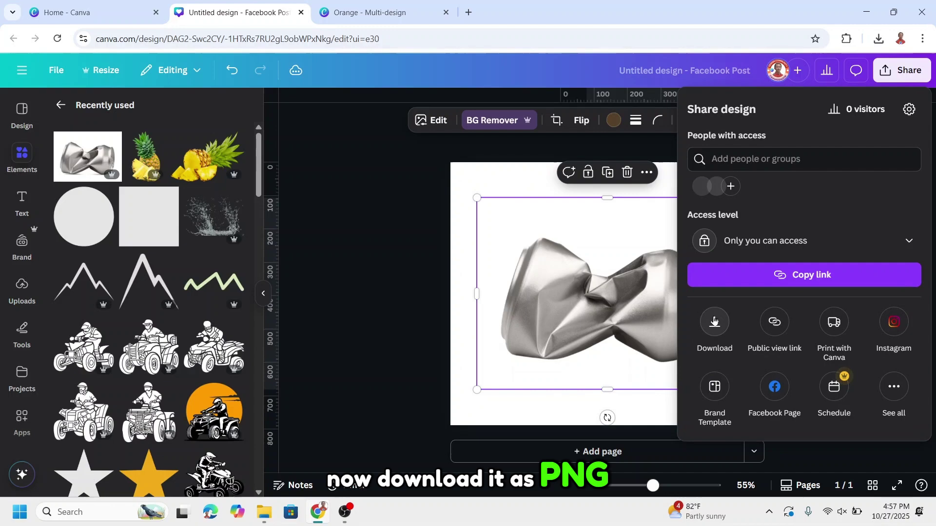
{"action": "left_click", "coordinate": [714, 317]}
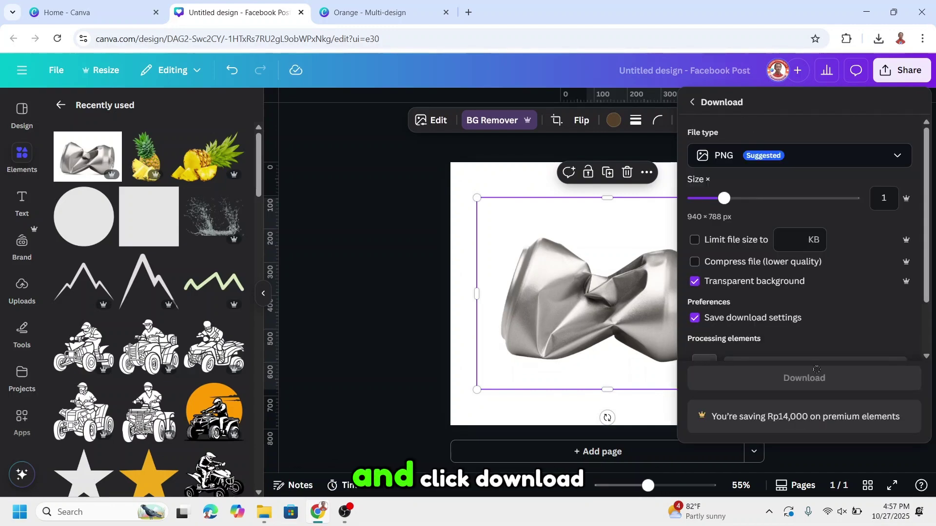
{"action": "left_click", "coordinate": [815, 344]}
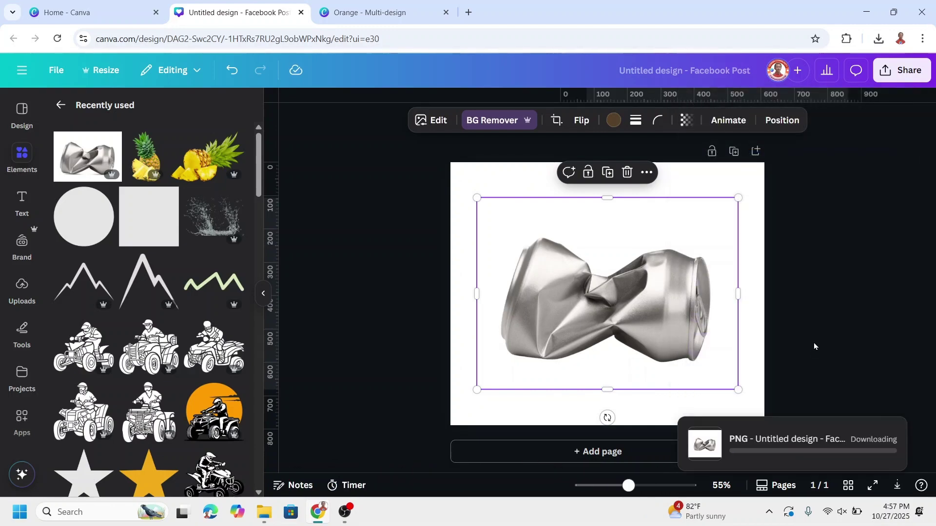
{"action": "left_click", "coordinate": [814, 343]}
Set the can's transparency to 0 so it is fully invisible
{"action": "left_click", "coordinate": [668, 343]}
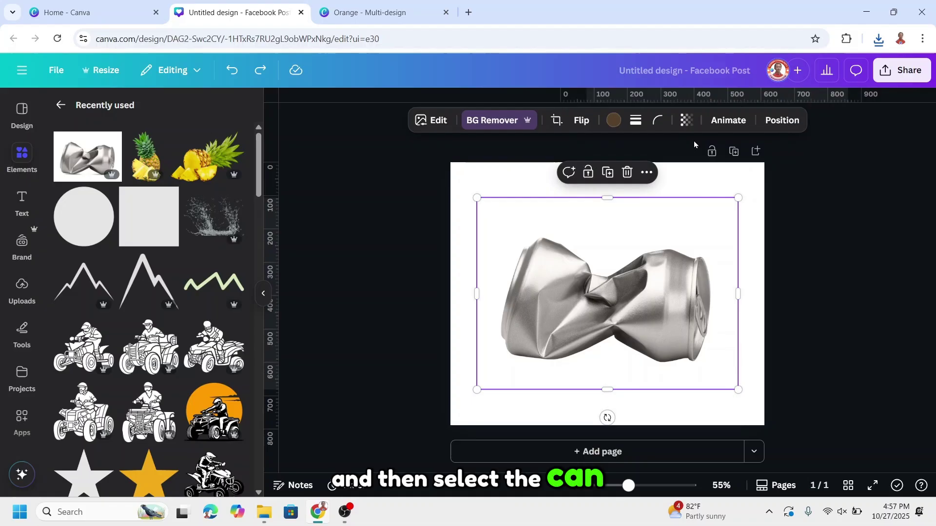
{"action": "left_click", "coordinate": [687, 121]}
{"action": "left_click_drag", "start_coordinate": [714, 170], "coordinate": [624, 170]}
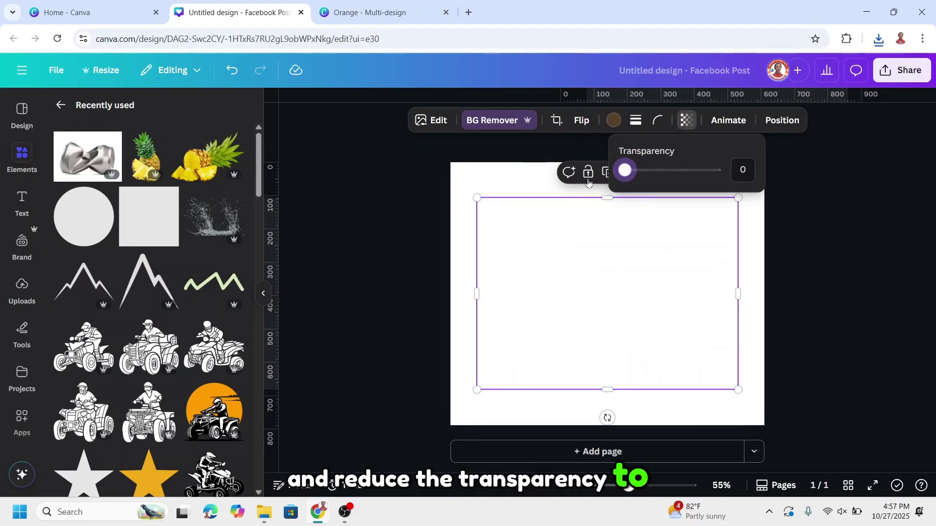
Download the plain white page as a PNG without a transparent background
{"action": "left_click", "coordinate": [469, 181]}
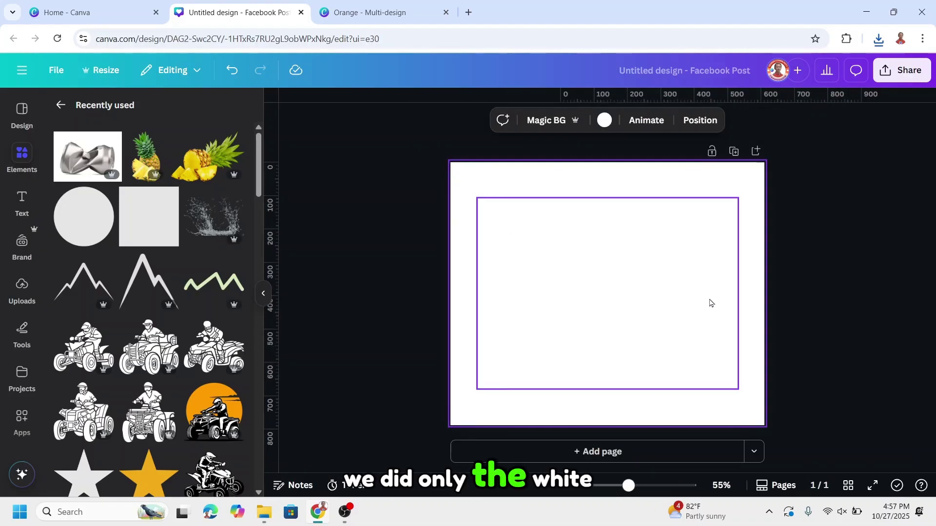
{"action": "left_click", "coordinate": [901, 70]}
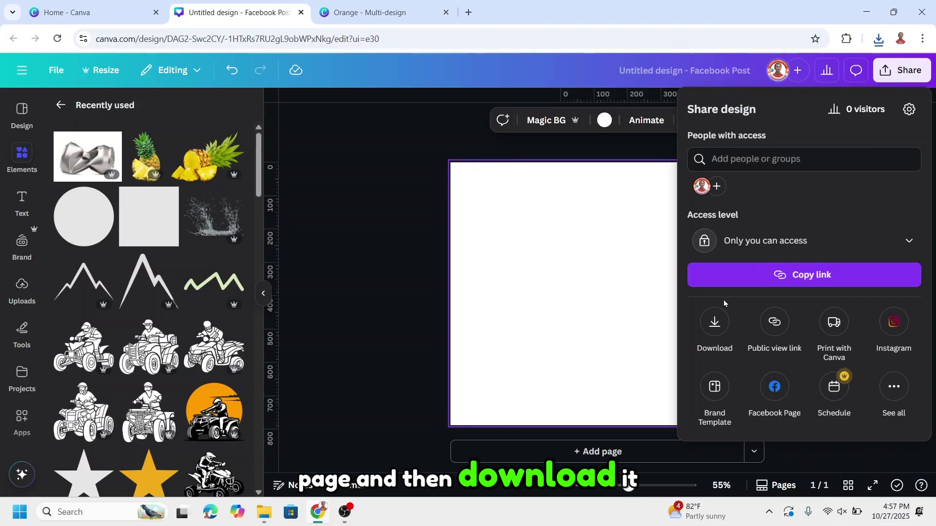
{"action": "left_click", "coordinate": [714, 323]}
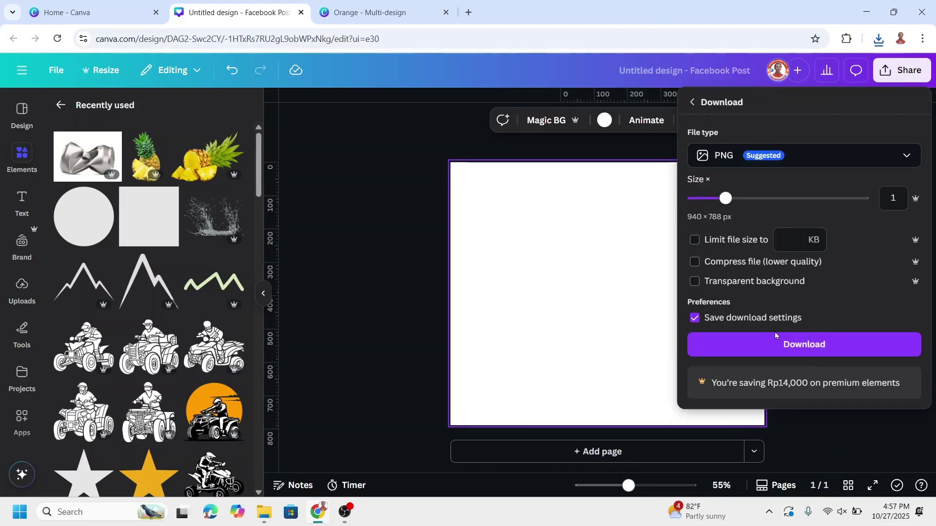
{"action": "left_click", "coordinate": [780, 345]}
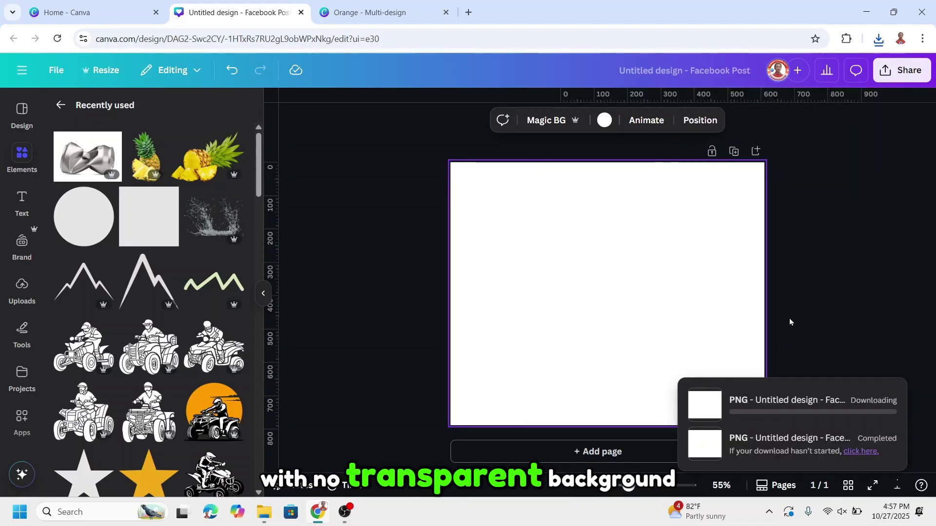
Return the can's transparency to 100 and bring up the page background colour choices
{"action": "left_click", "coordinate": [640, 285]}
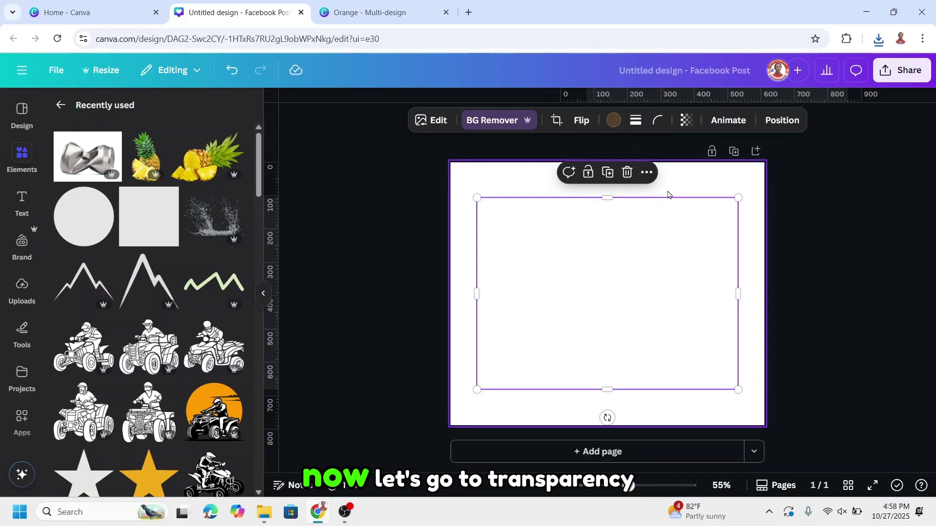
{"action": "left_click", "coordinate": [685, 121]}
{"action": "left_click_drag", "start_coordinate": [626, 177], "coordinate": [735, 177]}
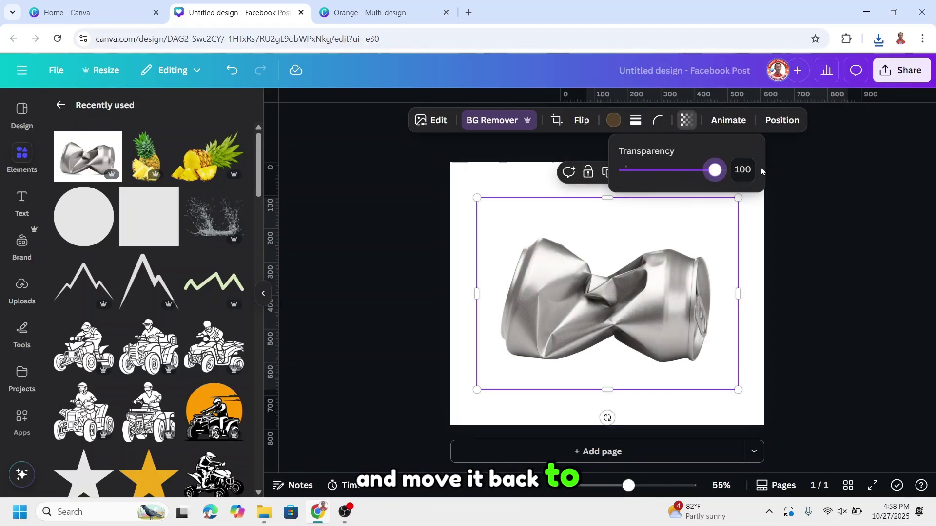
{"action": "left_click", "coordinate": [757, 233]}
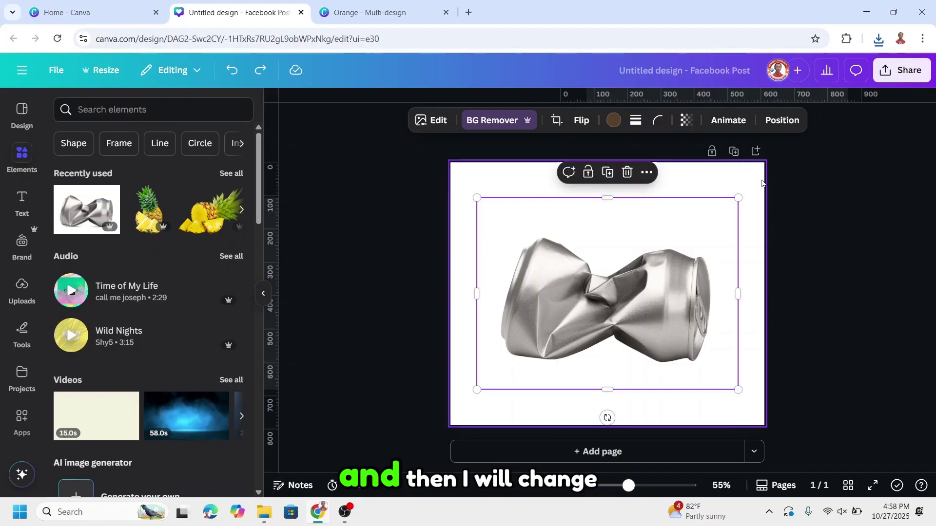
{"action": "left_click", "coordinate": [764, 192]}
{"action": "left_click", "coordinate": [604, 120]}
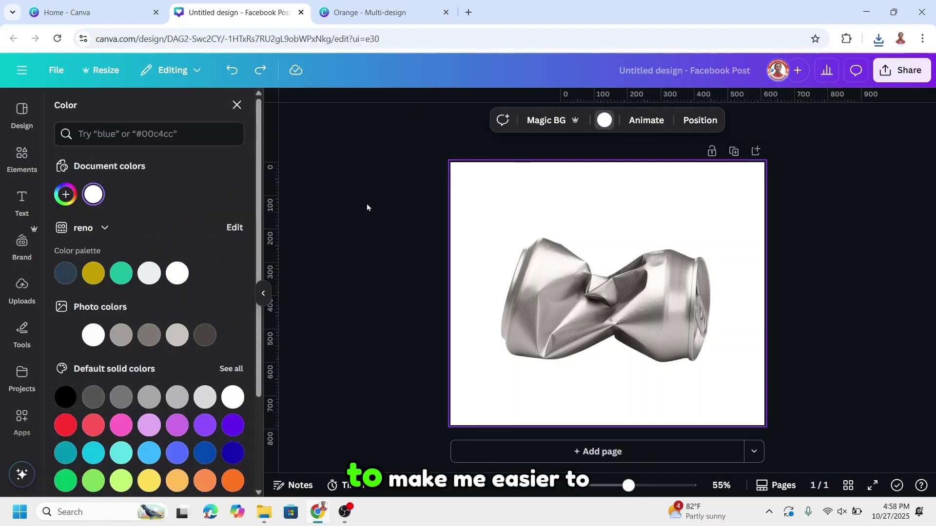
Make the background light blue and drop the downloaded white-page and can PNGs onto it
{"action": "left_click", "coordinate": [149, 453]}
{"action": "left_click", "coordinate": [879, 40]}
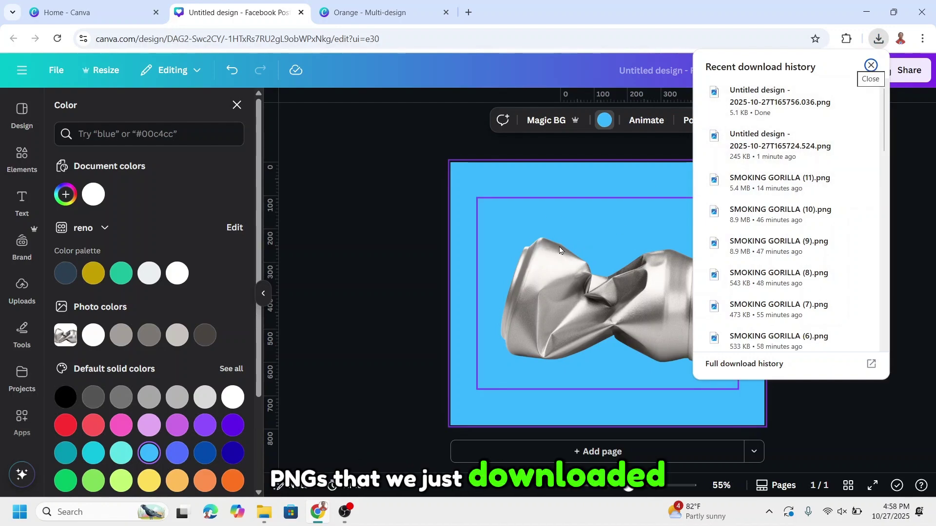
{"action": "left_click_drag", "start_coordinate": [560, 251], "coordinate": [560, 247]}
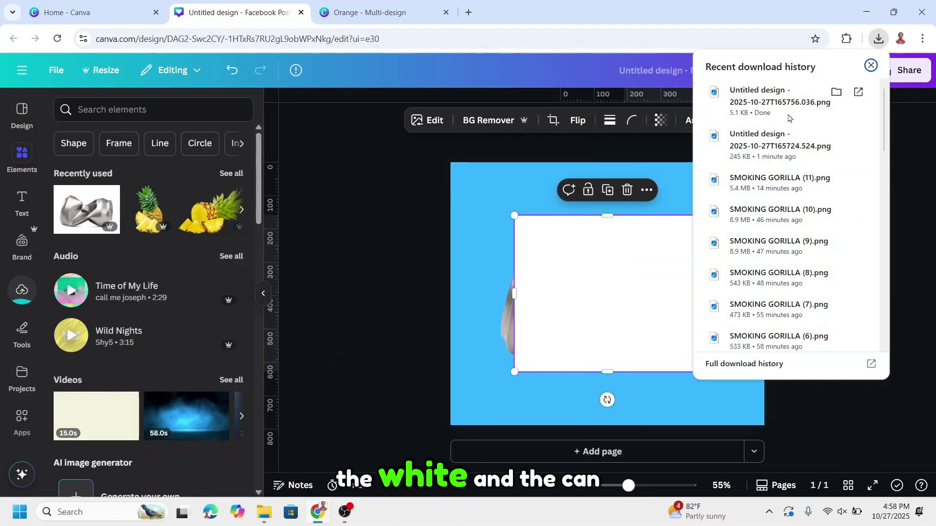
{"action": "left_click_drag", "start_coordinate": [770, 142], "coordinate": [591, 338]}
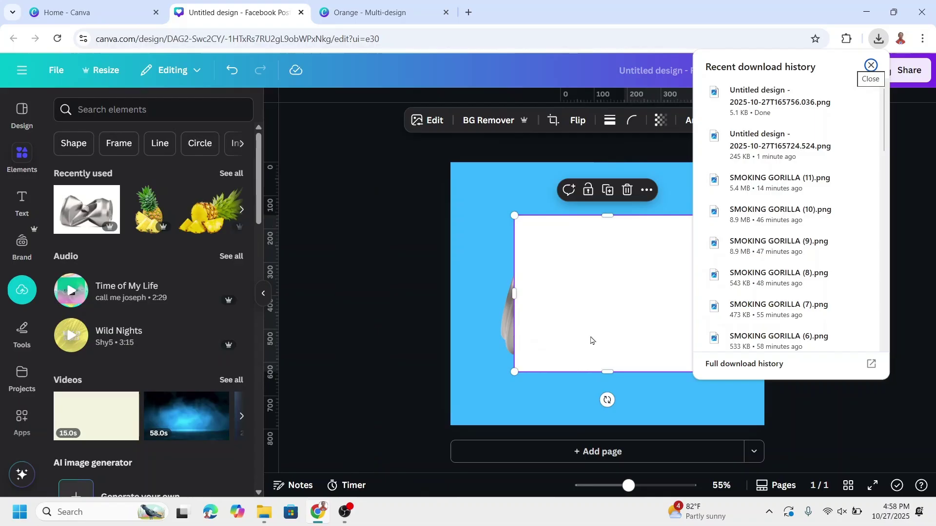
{"action": "left_click", "coordinate": [561, 265]}
{"action": "left_click_drag", "start_coordinate": [561, 264], "coordinate": [522, 236]}
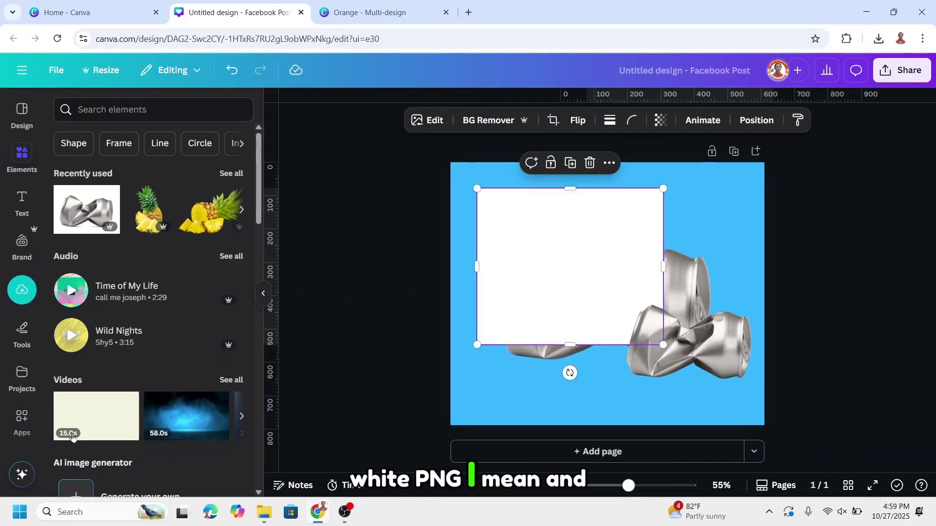
Find the Image Cutout Maker app by searching apps for 'cut'
{"action": "left_click", "coordinate": [18, 423]}
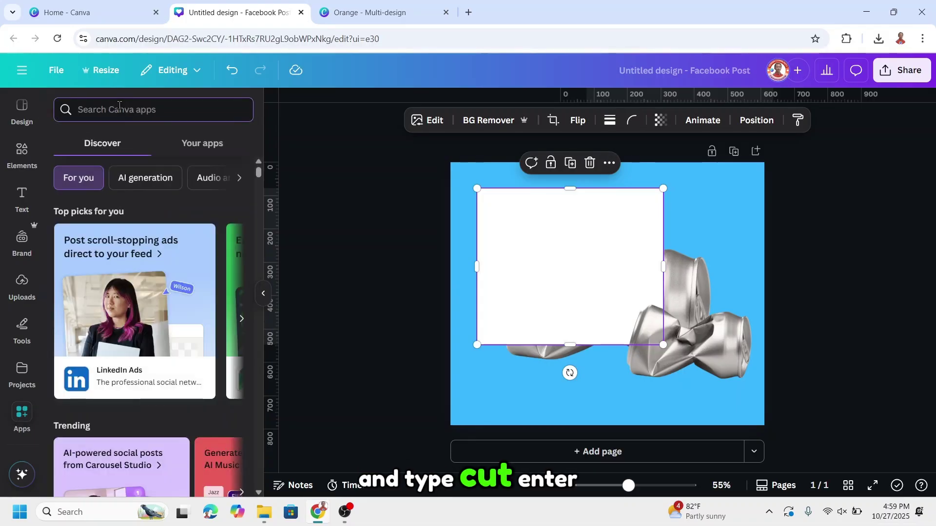
{"action": "left_click", "coordinate": [119, 105]}
{"action": "type", "text": "cut"}
{"action": "key", "text": "Return"}
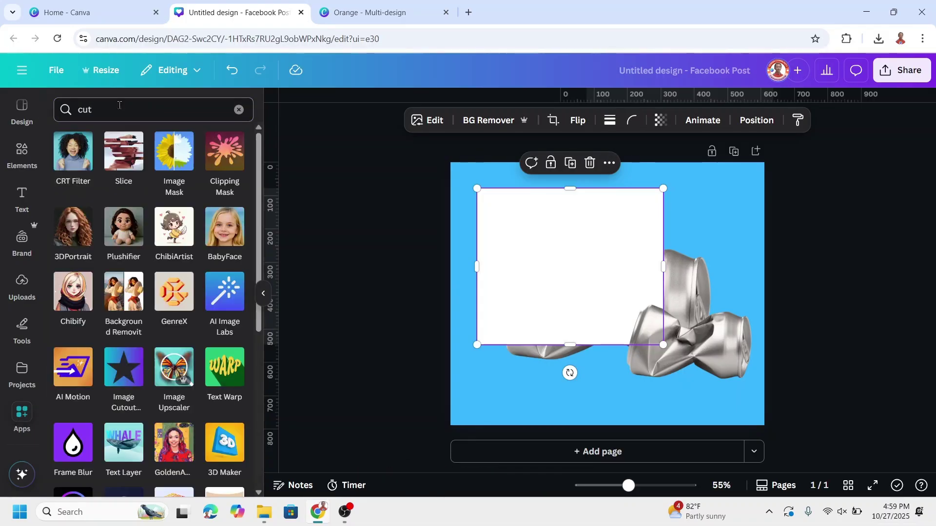
{"action": "left_click", "coordinate": [125, 381]}
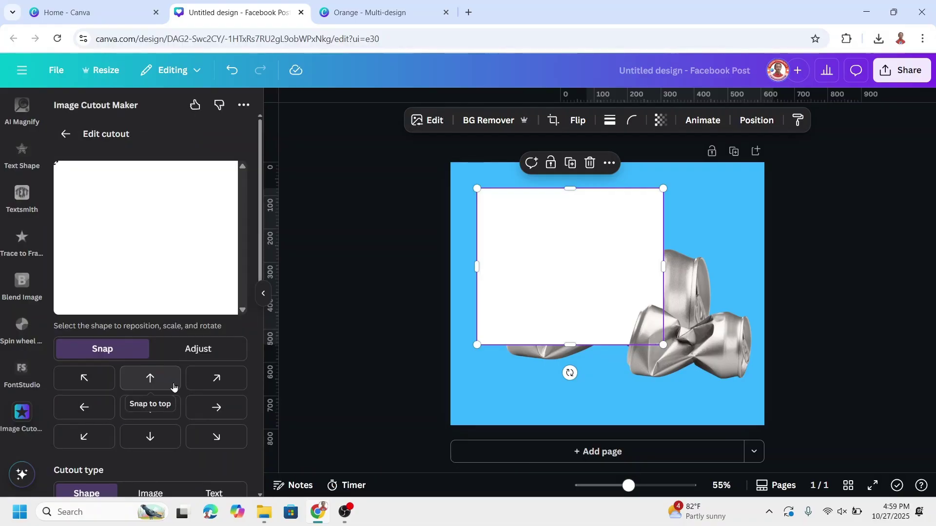
Set cutout type to Image, use the crushed can as the shape, and enlarge it
{"action": "scroll", "coordinate": [172, 392], "scroll_direction": "down", "scroll_amount": 1}
{"action": "left_click", "coordinate": [150, 372]}
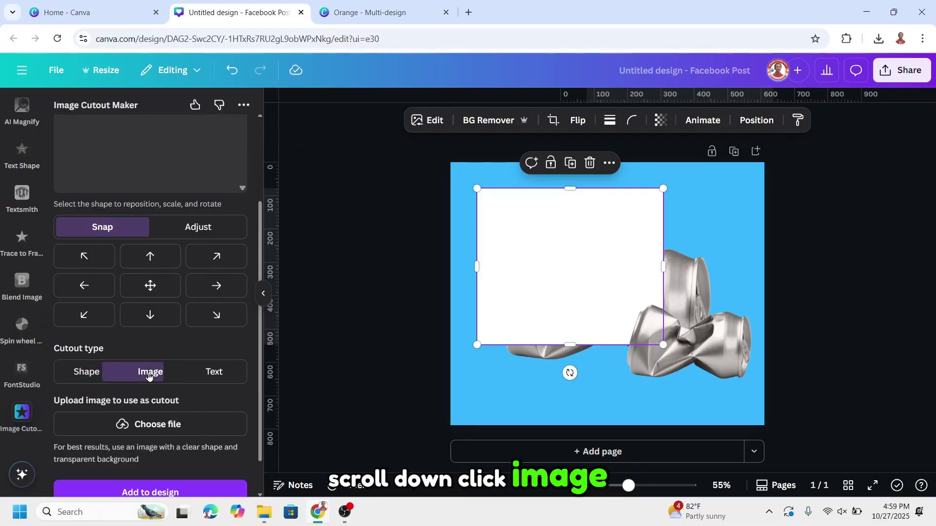
{"action": "left_click", "coordinate": [738, 374]}
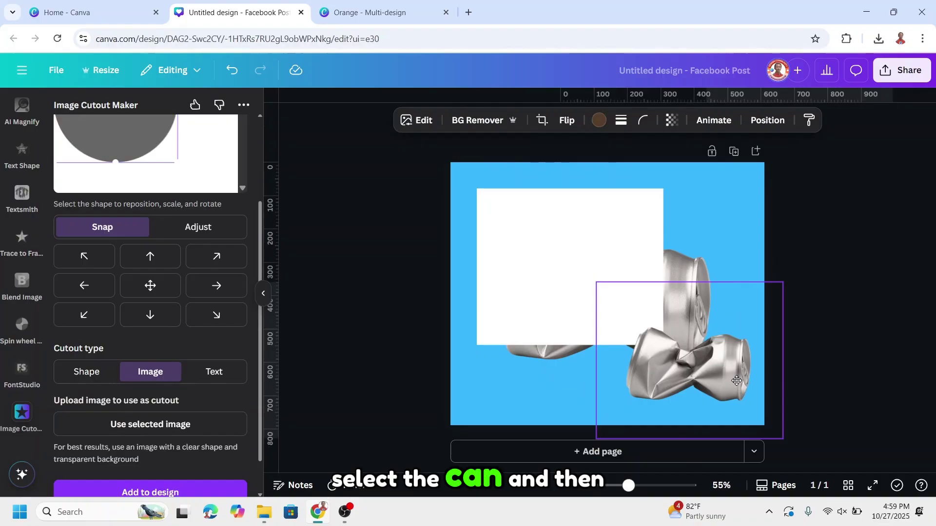
{"action": "left_click", "coordinate": [161, 425]}
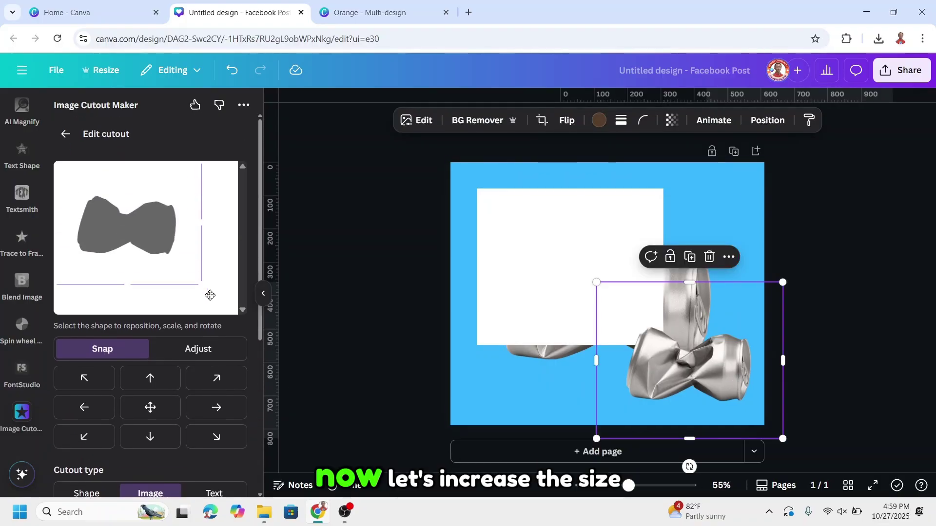
{"action": "left_click_drag", "start_coordinate": [199, 286], "coordinate": [234, 324]}
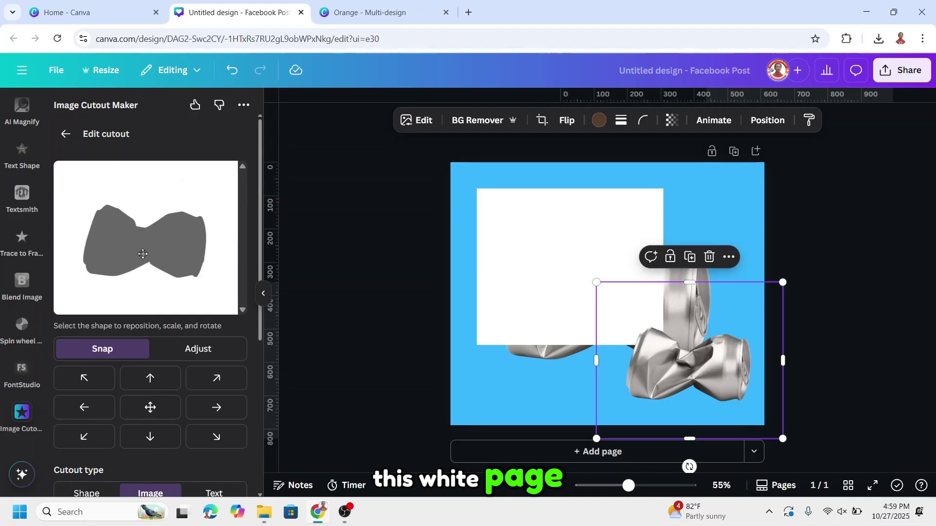
{"action": "scroll", "coordinate": [188, 288], "scroll_direction": "down", "scroll_amount": 5}
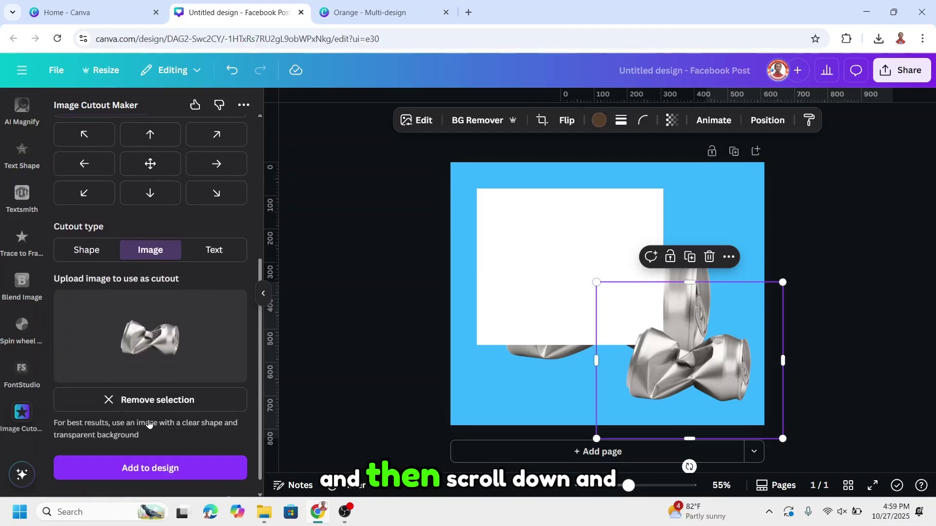
Add the can-shaped cutout, then delete the spare can photo and white rectangle
{"action": "left_click", "coordinate": [161, 469]}
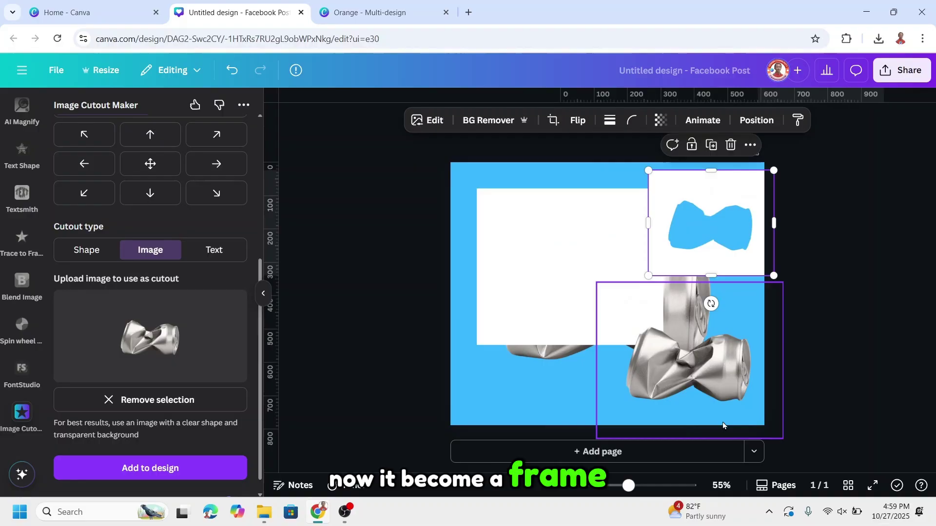
{"action": "left_click", "coordinate": [717, 399]}
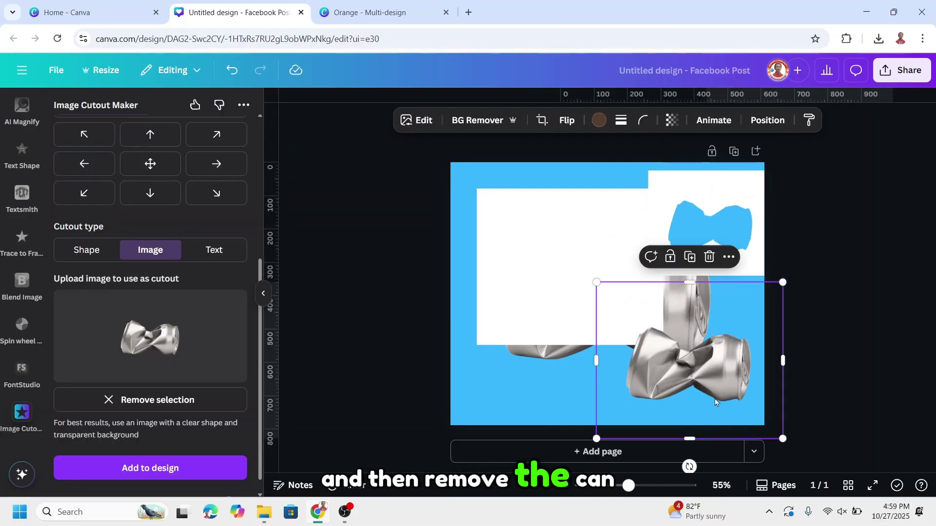
{"action": "left_click", "coordinate": [709, 257]}
{"action": "left_click", "coordinate": [556, 244]}
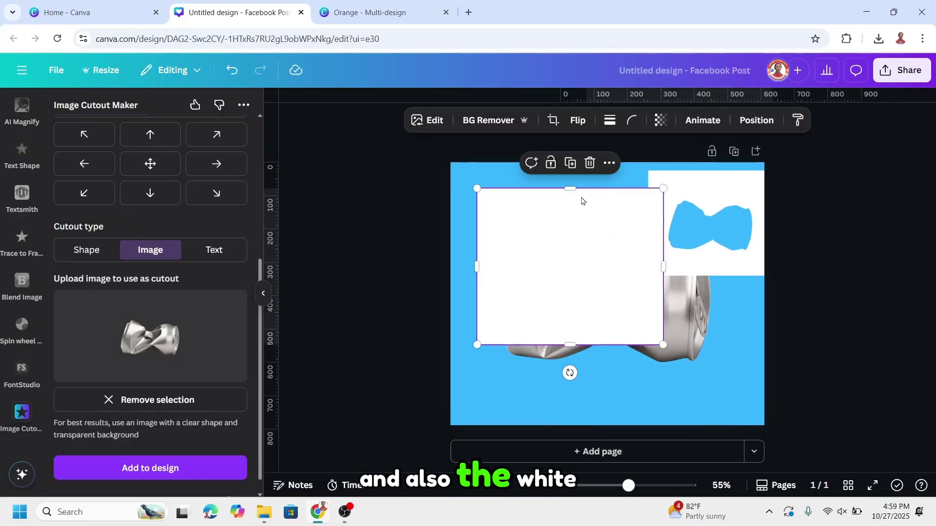
{"action": "left_click", "coordinate": [594, 162]}
Move the cutout frame to the top-left and stretch it over the whole page
{"action": "left_click_drag", "start_coordinate": [692, 209], "coordinate": [494, 201]}
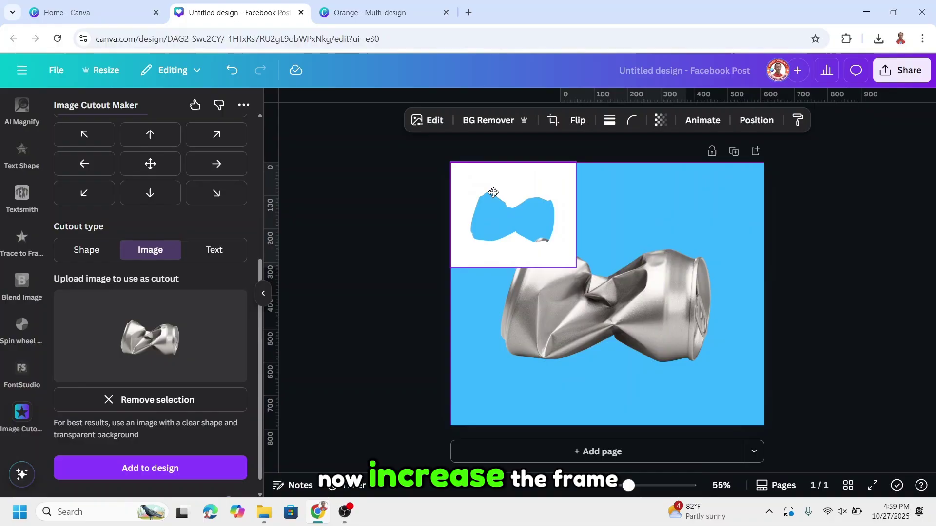
{"action": "left_click_drag", "start_coordinate": [575, 268], "coordinate": [759, 435]}
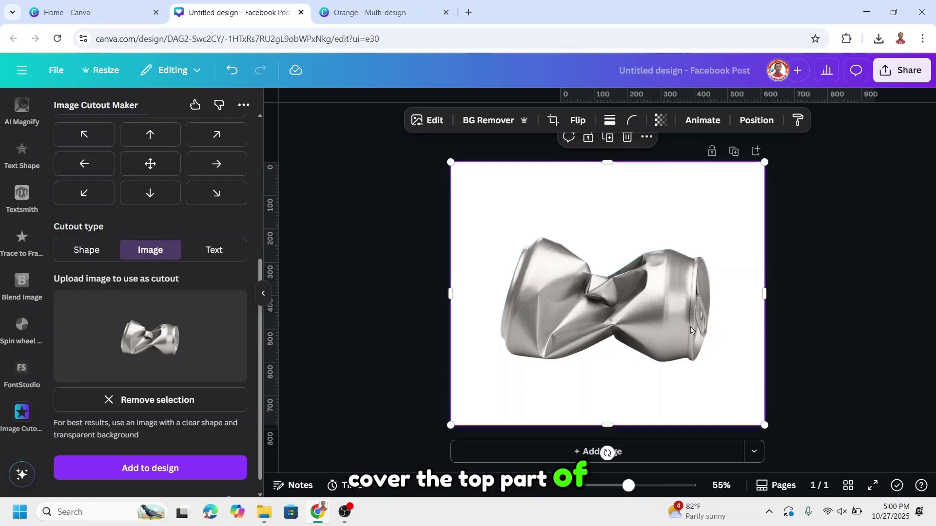
{"action": "scroll", "coordinate": [17, 191], "scroll_direction": "down", "scroll_amount": 10}
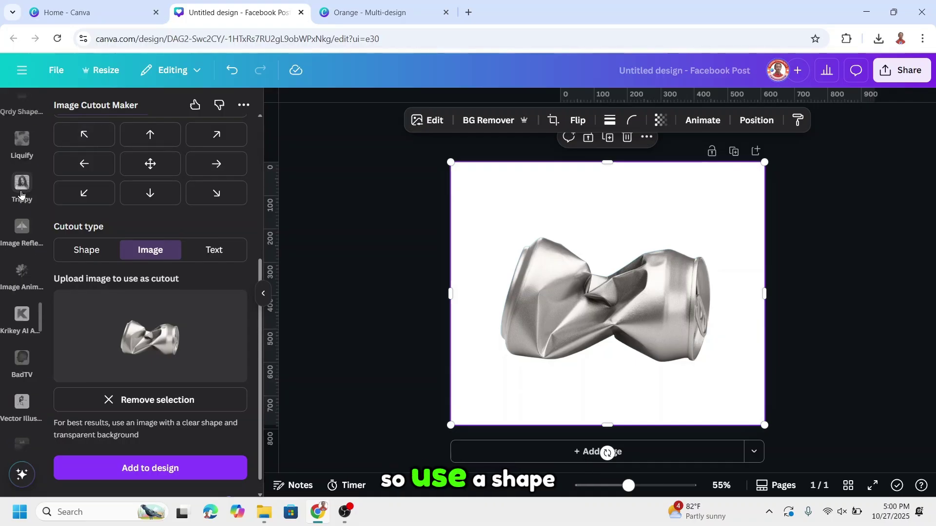
Add a circle, squash it into a thin white ellipse on the can's right end
{"action": "scroll", "coordinate": [17, 191], "scroll_direction": "up", "scroll_amount": 15}
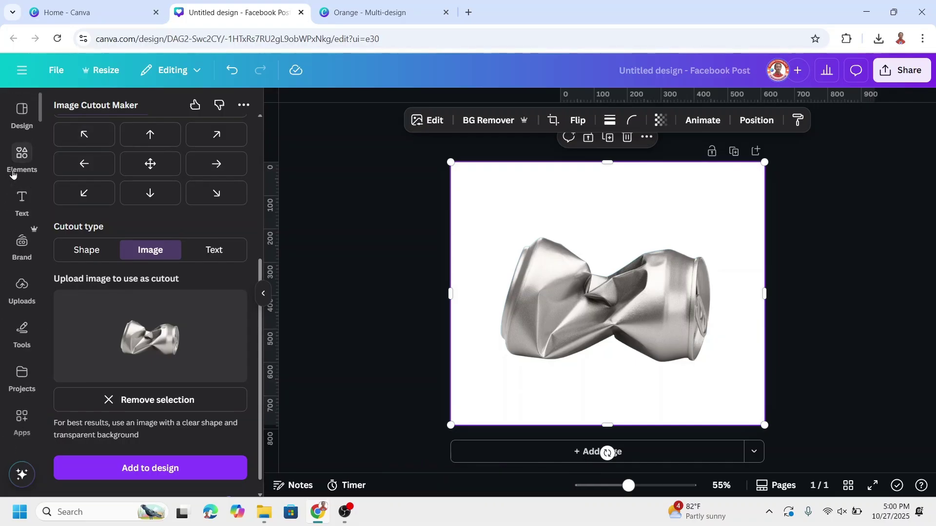
{"action": "left_click", "coordinate": [16, 152]}
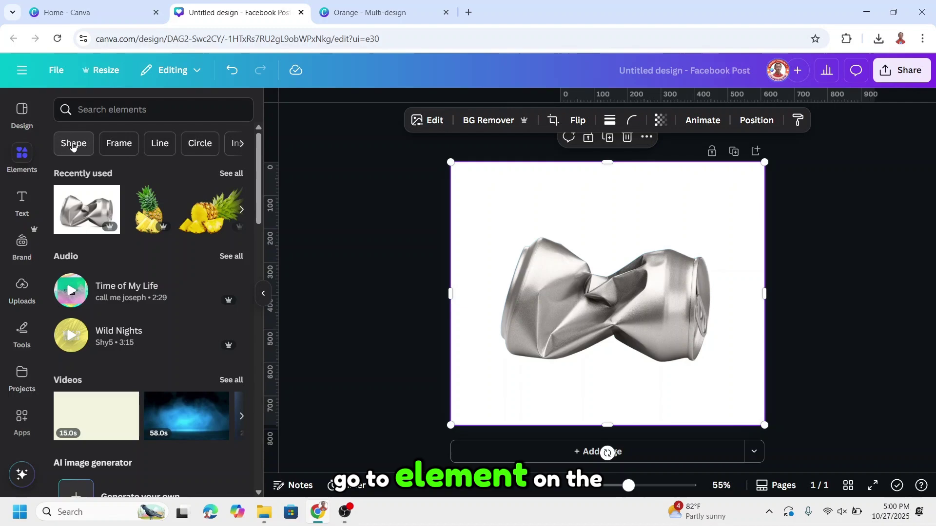
{"action": "left_click", "coordinate": [74, 144]}
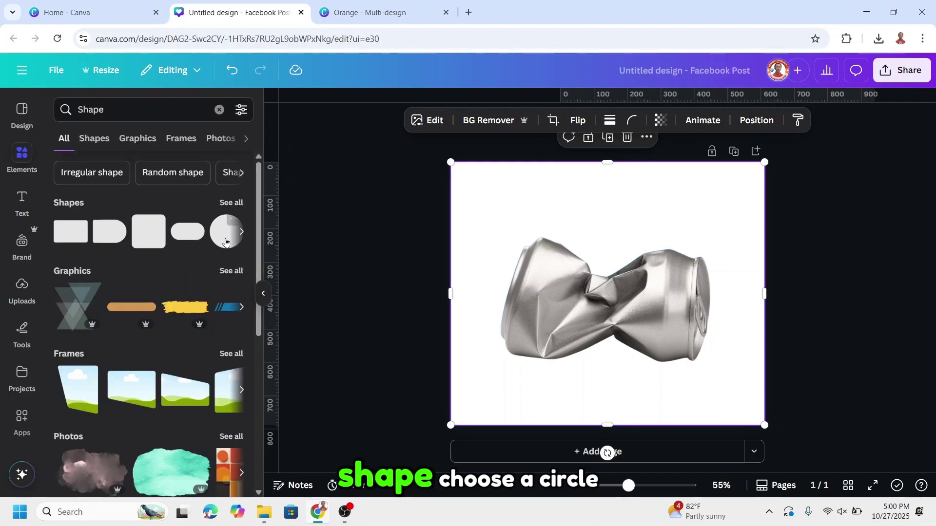
{"action": "left_click", "coordinate": [219, 244]}
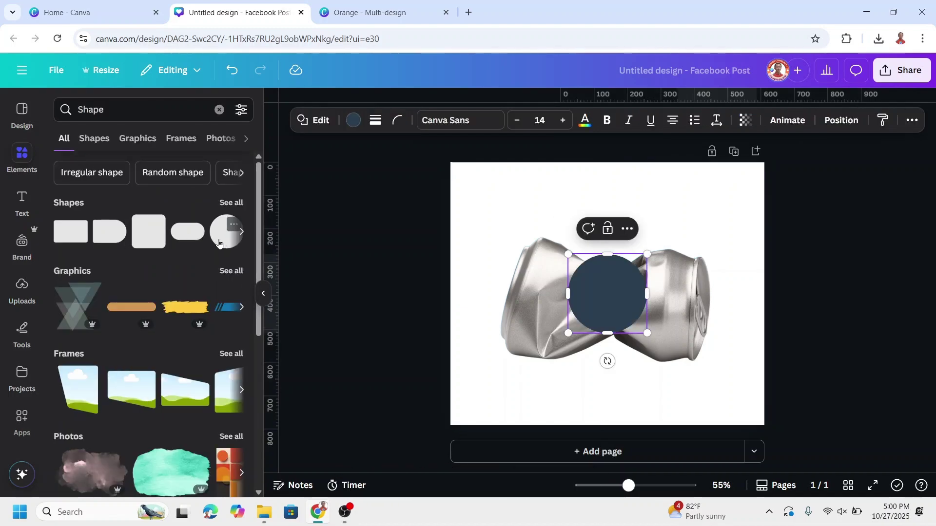
{"action": "left_click_drag", "start_coordinate": [644, 288], "coordinate": [576, 291]}
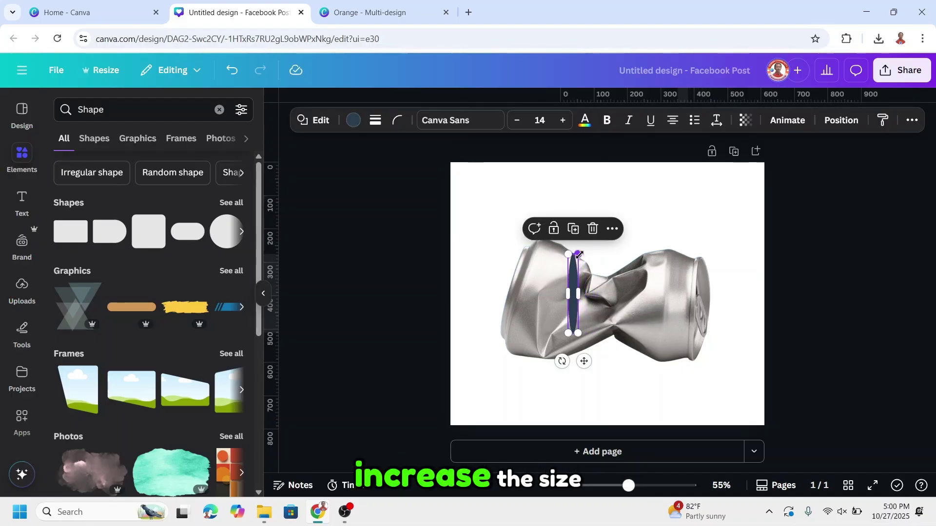
{"action": "left_click_drag", "start_coordinate": [578, 254], "coordinate": [590, 163]}
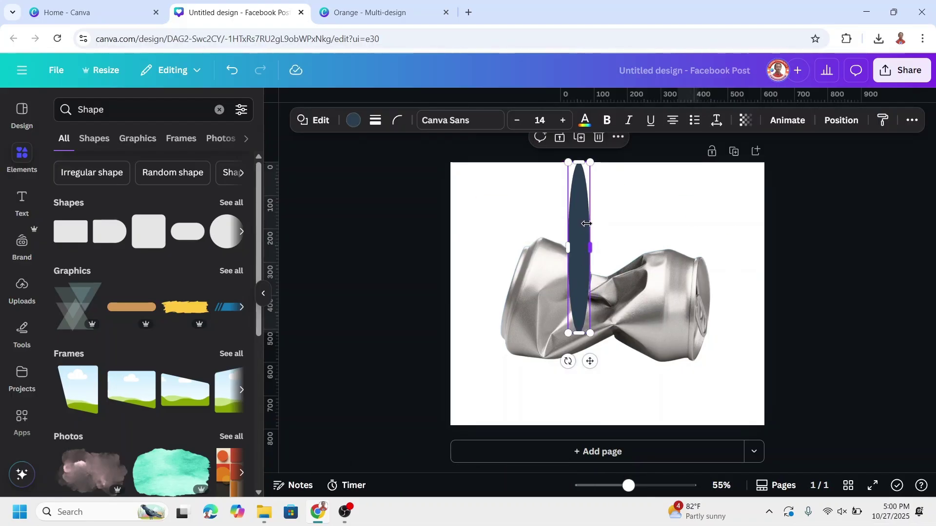
{"action": "left_click_drag", "start_coordinate": [590, 361], "coordinate": [692, 425]}
{"action": "left_click_drag", "start_coordinate": [719, 317], "coordinate": [711, 319]}
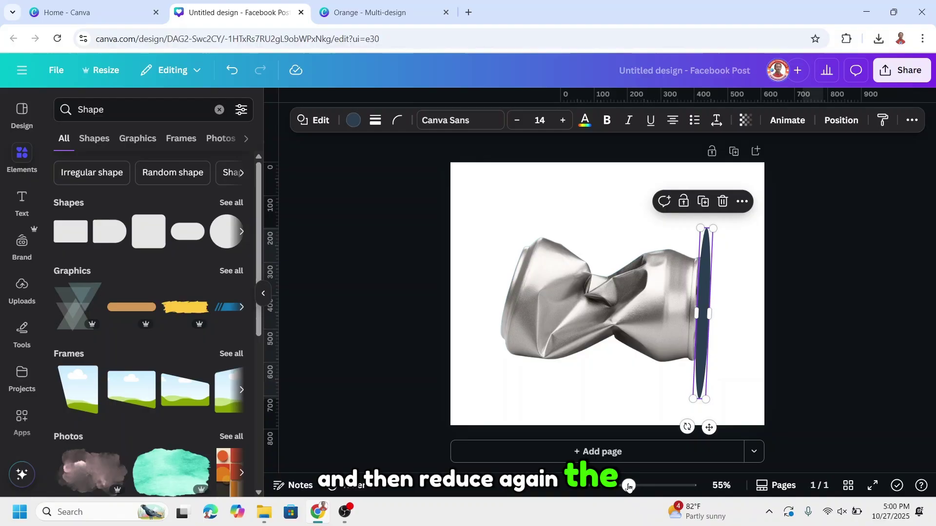
{"action": "left_click_drag", "start_coordinate": [629, 487], "coordinate": [644, 487]}
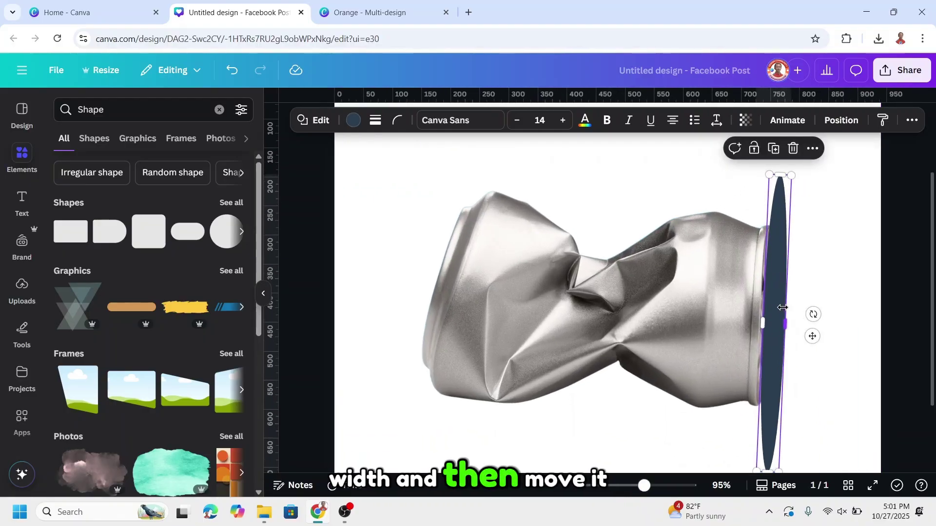
{"action": "left_click_drag", "start_coordinate": [816, 335], "coordinate": [804, 338]}
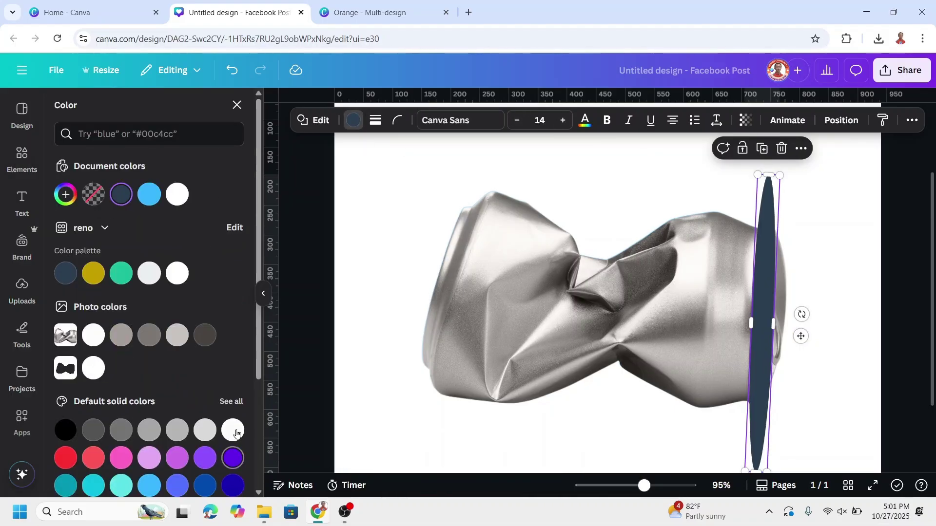
{"action": "left_click", "coordinate": [235, 433]}
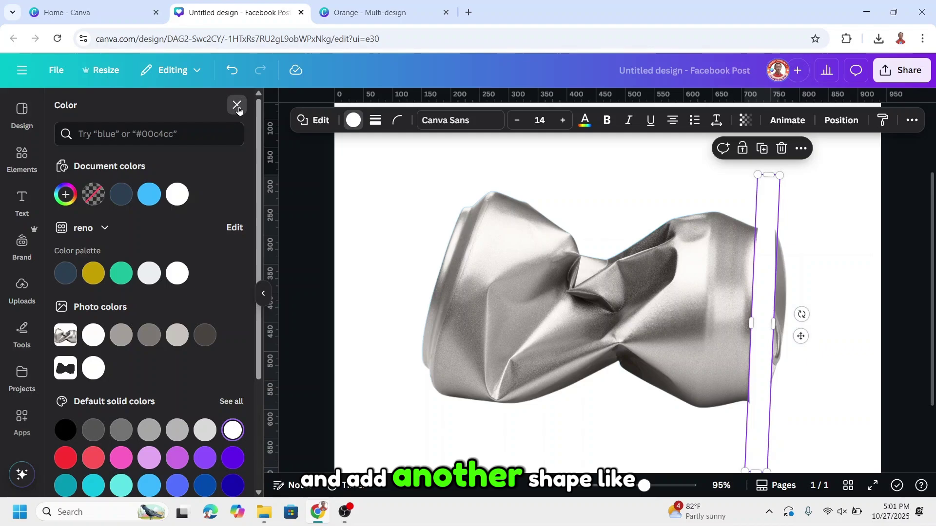
{"action": "left_click", "coordinate": [237, 106]}
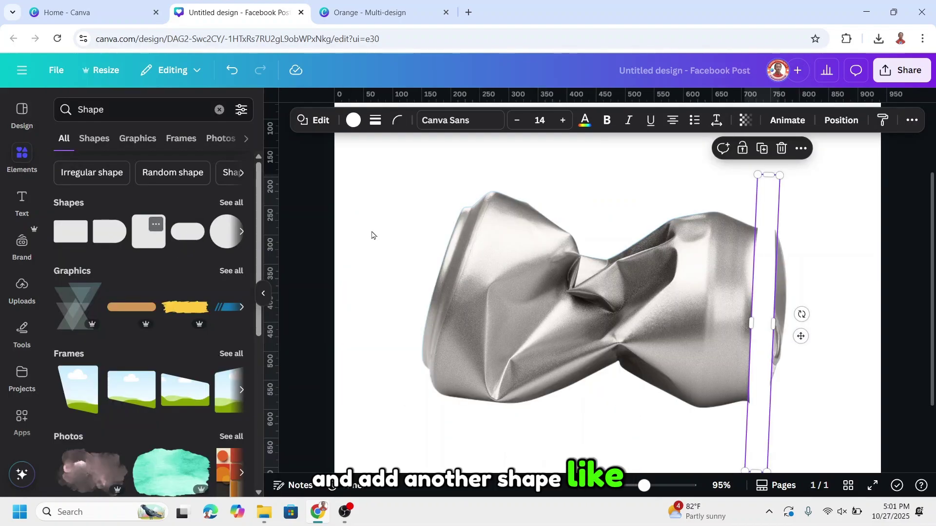
Add a white rounded square over the can's right end, stretched to height 351
{"action": "left_click", "coordinate": [143, 247]}
{"action": "left_click", "coordinate": [351, 121]}
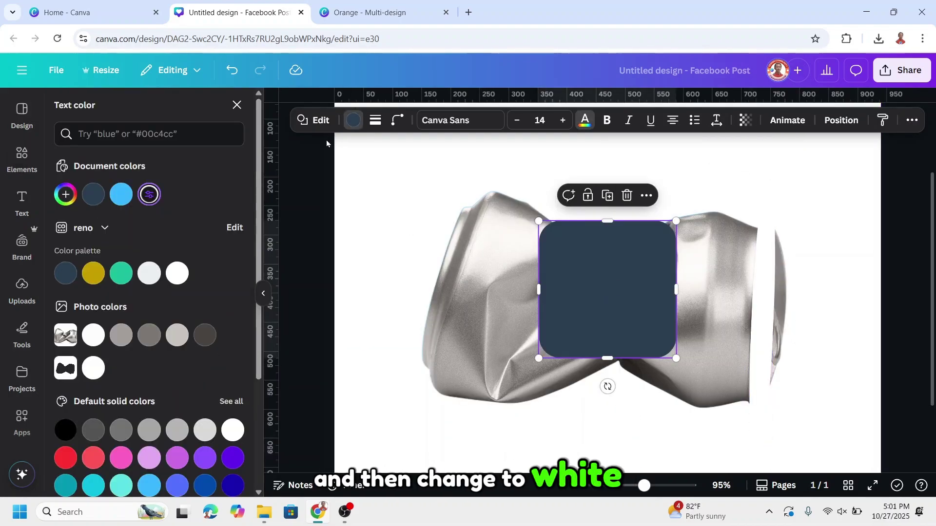
{"action": "left_click", "coordinate": [233, 429]}
{"action": "left_click_drag", "start_coordinate": [565, 311], "coordinate": [798, 302]}
{"action": "left_click_drag", "start_coordinate": [835, 359], "coordinate": [845, 423]}
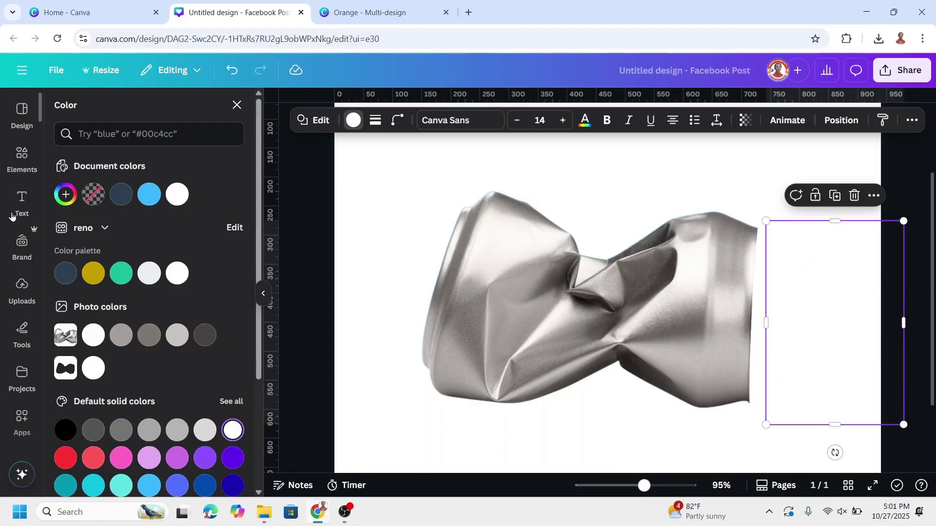
Add a yellow 'Fresh!' heading
{"action": "left_click", "coordinate": [16, 202]}
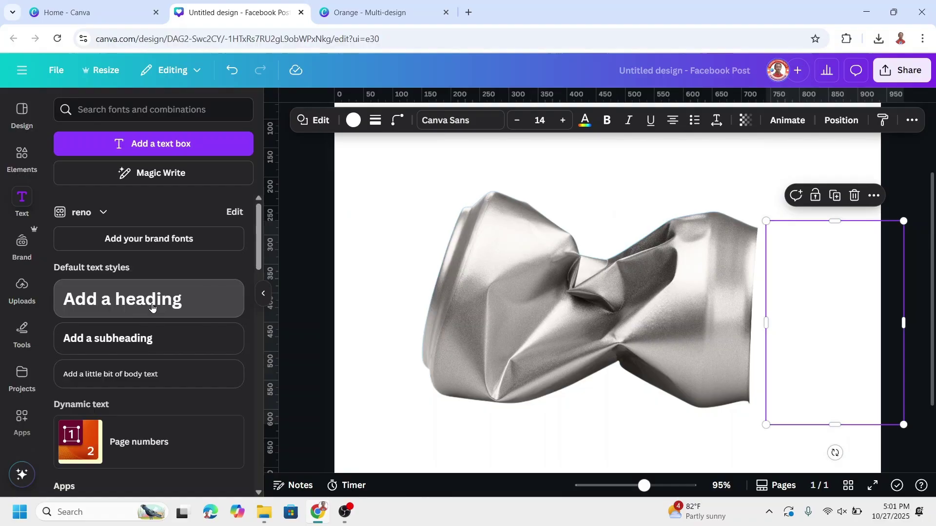
{"action": "left_click", "coordinate": [189, 300]}
{"action": "type", "text": "Fresh!"}
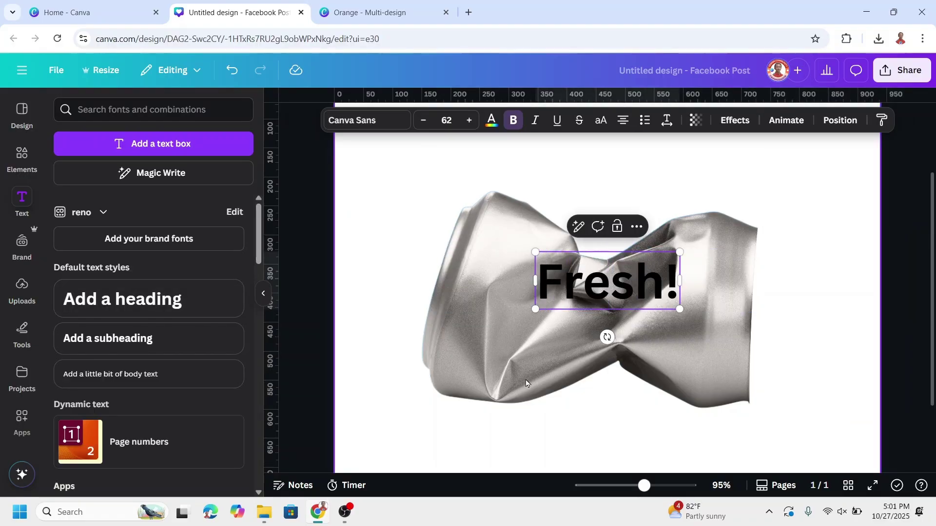
{"action": "key", "text": "ctrl+a"}
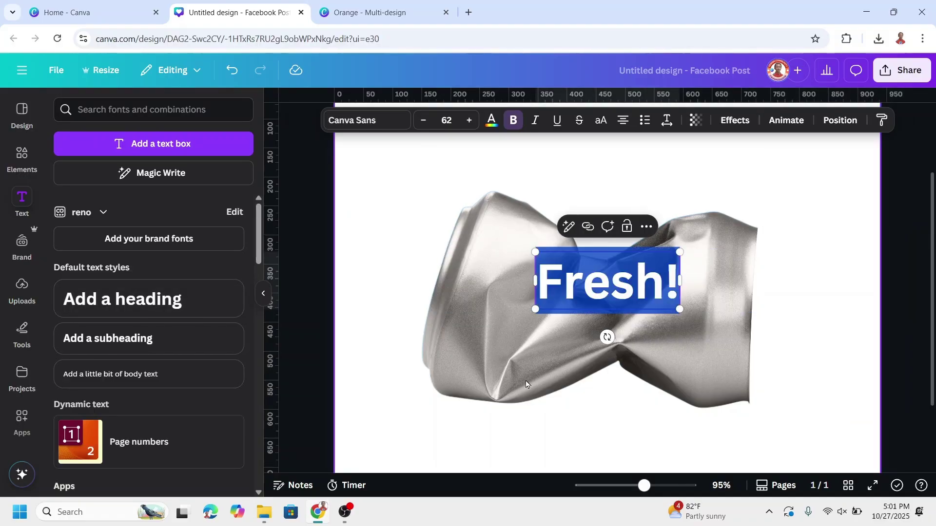
{"action": "left_click", "coordinate": [492, 120]}
{"action": "scroll", "coordinate": [215, 331], "scroll_direction": "down", "scroll_amount": 4}
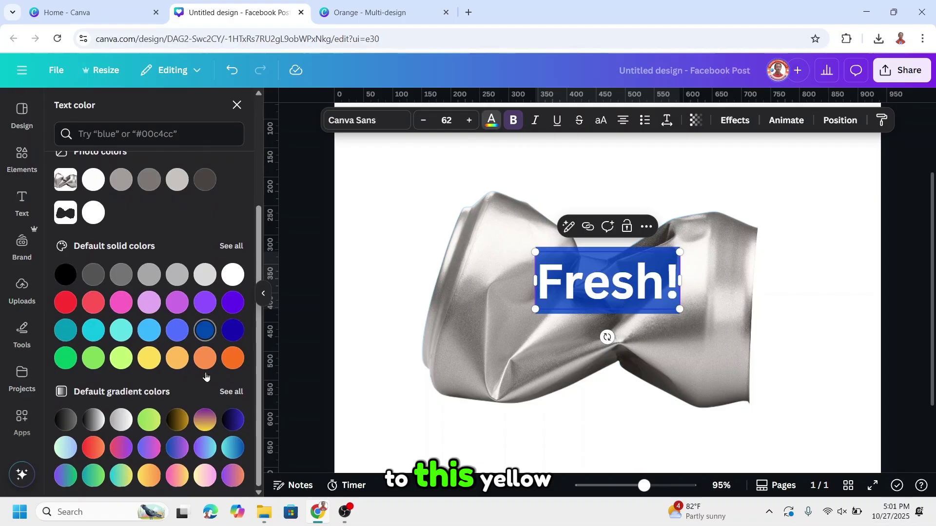
{"action": "left_click", "coordinate": [149, 359]}
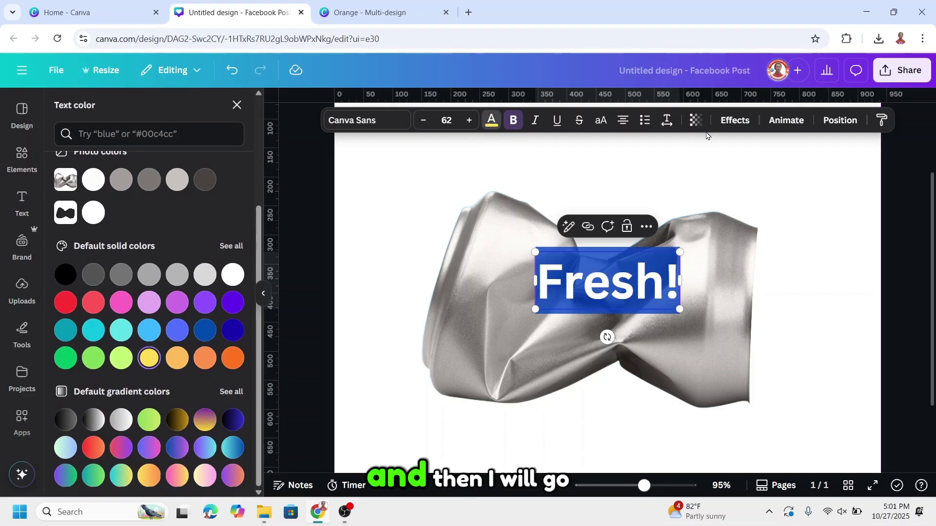
Outline 'Fresh!' in dark green #048F27, enlarge it to size 108, and centre it on the can
{"action": "left_click", "coordinate": [739, 121]}
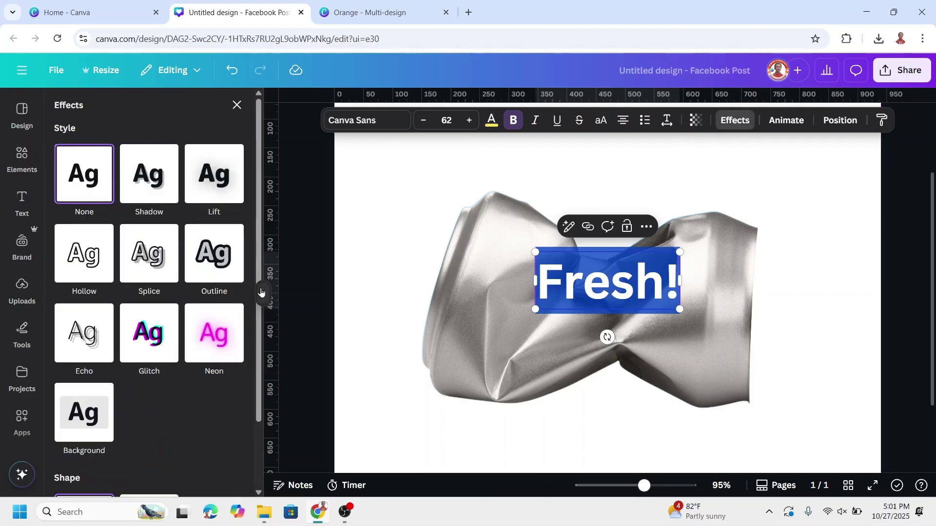
{"action": "left_click", "coordinate": [216, 265]}
{"action": "left_click", "coordinate": [234, 361]}
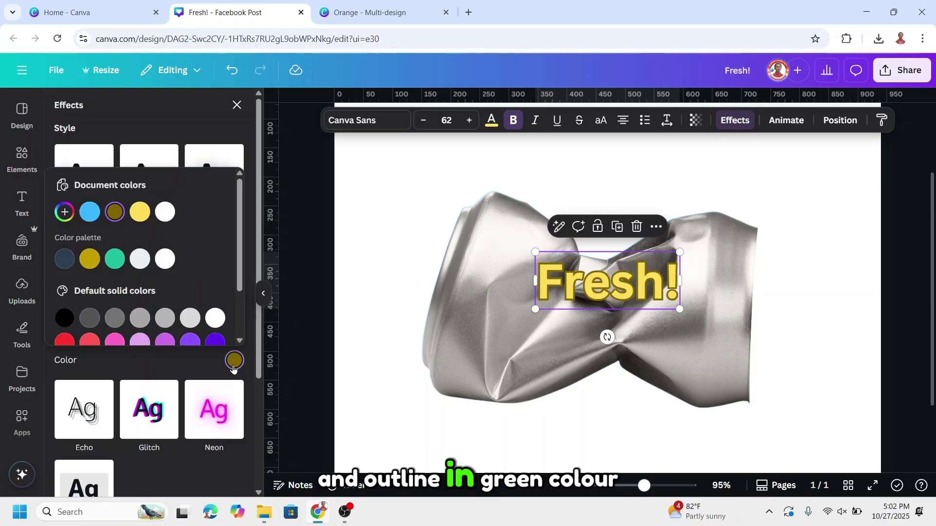
{"action": "scroll", "coordinate": [99, 251], "scroll_direction": "down", "scroll_amount": 2}
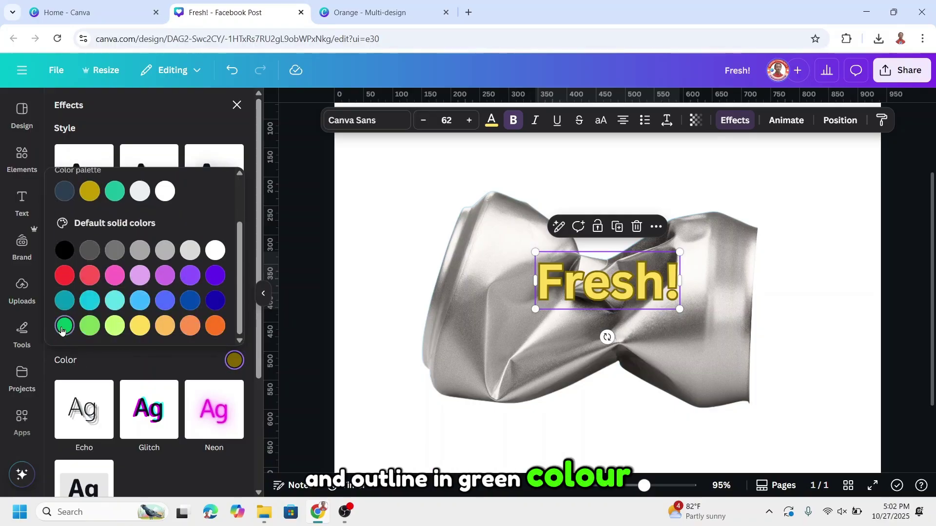
{"action": "left_click", "coordinate": [64, 325]}
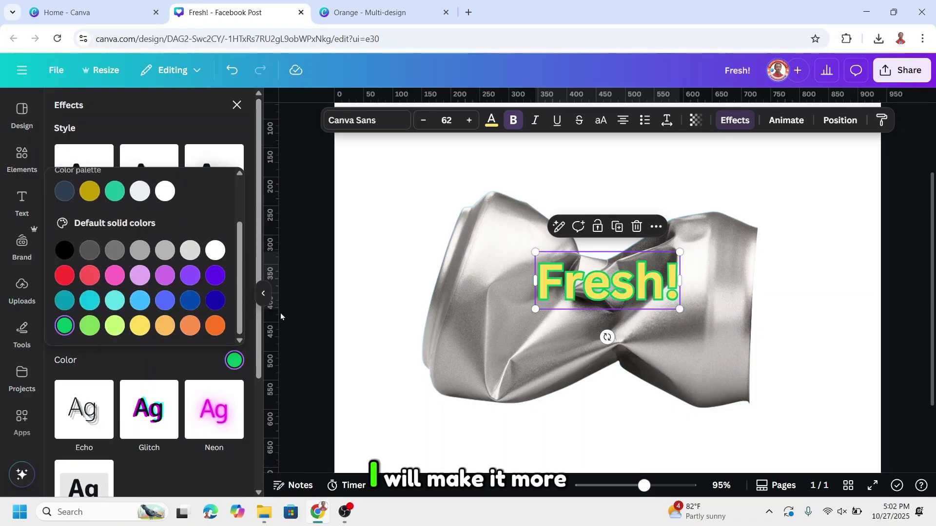
{"action": "scroll", "coordinate": [77, 244], "scroll_direction": "up", "scroll_amount": 2}
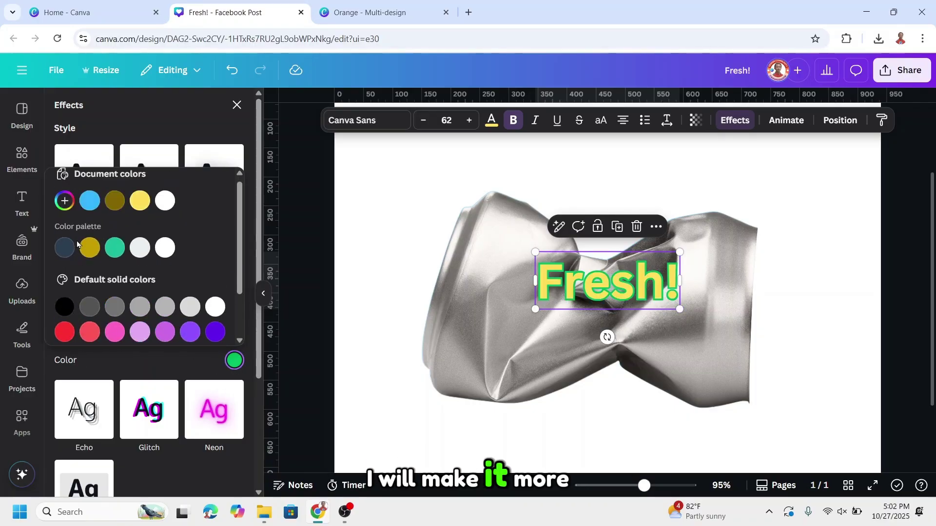
{"action": "left_click", "coordinate": [64, 212]}
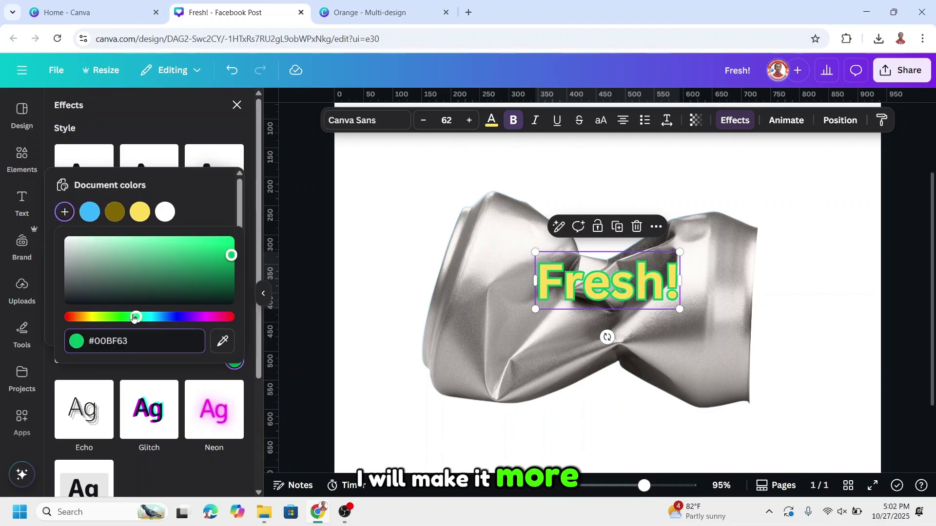
{"action": "left_click_drag", "start_coordinate": [134, 318], "coordinate": [129, 317]}
{"action": "left_click", "coordinate": [226, 268]}
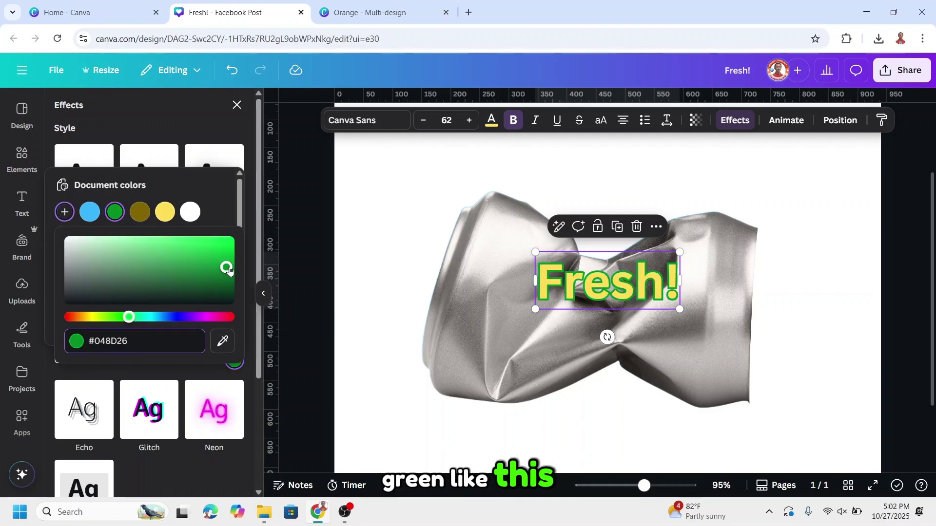
{"action": "left_click_drag", "start_coordinate": [229, 271], "coordinate": [225, 267]}
{"action": "left_click_drag", "start_coordinate": [679, 309], "coordinate": [786, 351]}
{"action": "left_click_drag", "start_coordinate": [730, 332], "coordinate": [671, 339]}
Add the sliced pineapple from Recently used, shrink it, and place it on the can's right
{"action": "left_click", "coordinate": [237, 105]}
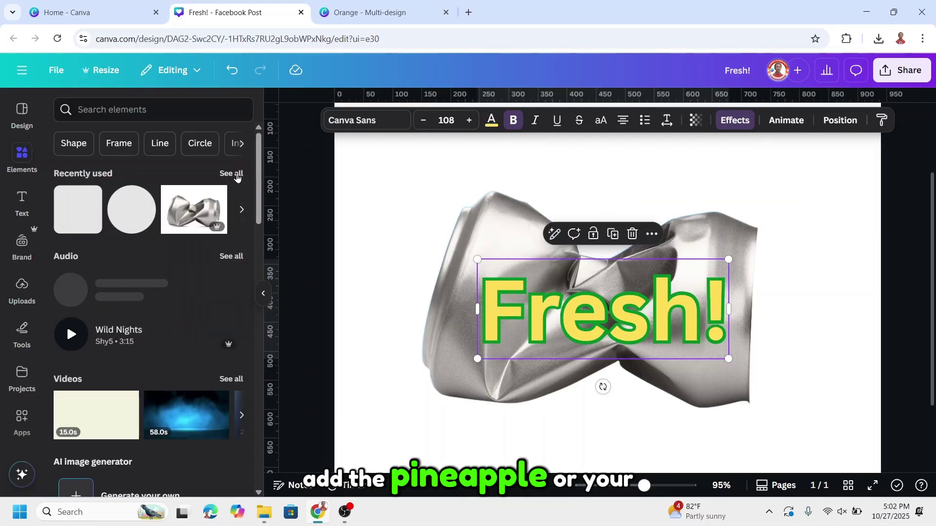
{"action": "left_click", "coordinate": [232, 174]}
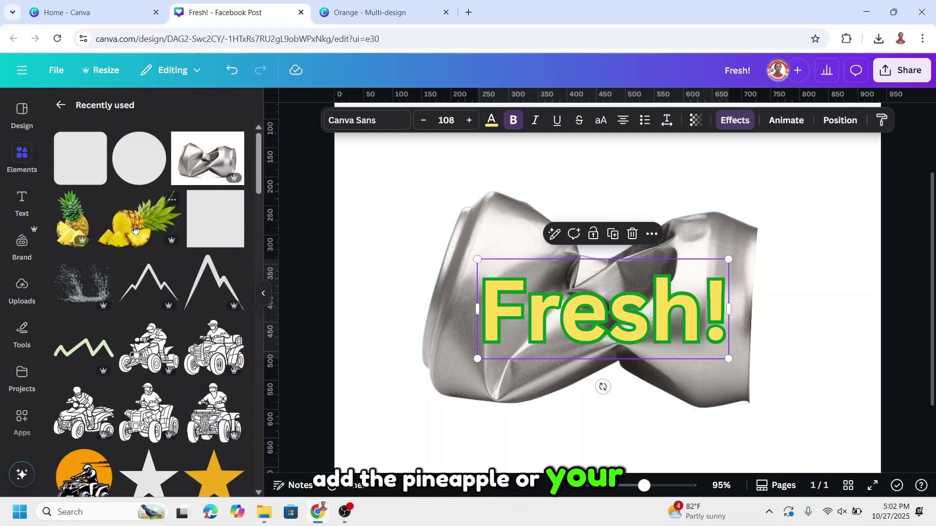
{"action": "left_click", "coordinate": [139, 219]}
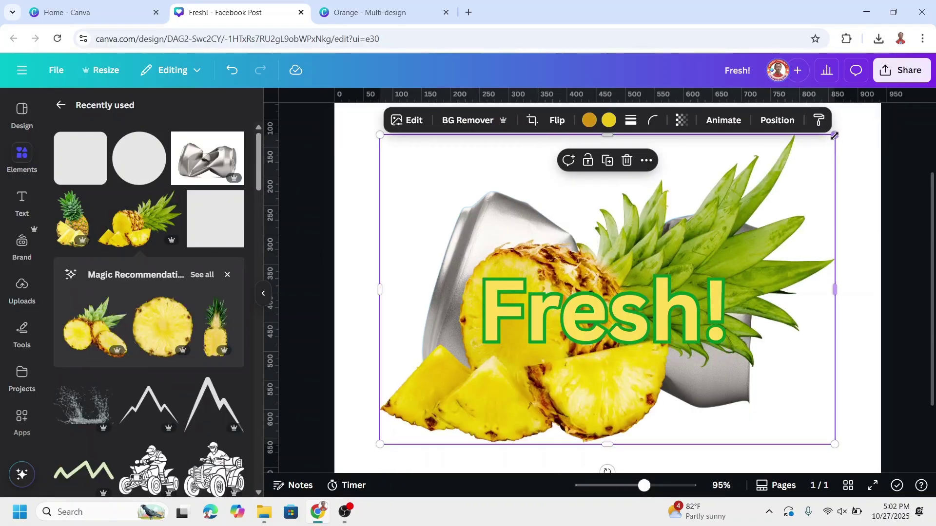
{"action": "left_click_drag", "start_coordinate": [835, 135], "coordinate": [594, 298]}
{"action": "left_click_drag", "start_coordinate": [487, 403], "coordinate": [678, 324]}
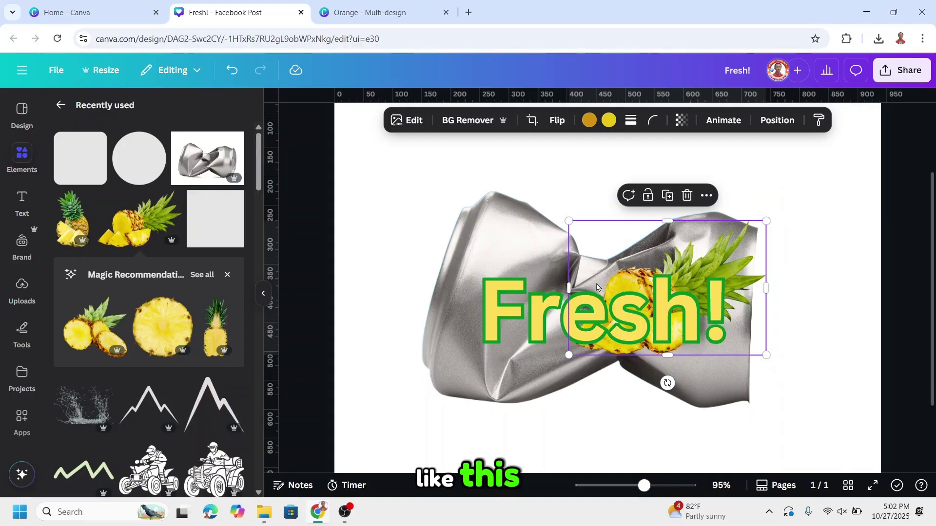
Add the upright pineapple, shrink it, and place it on the can's left
{"action": "left_click", "coordinate": [73, 219]}
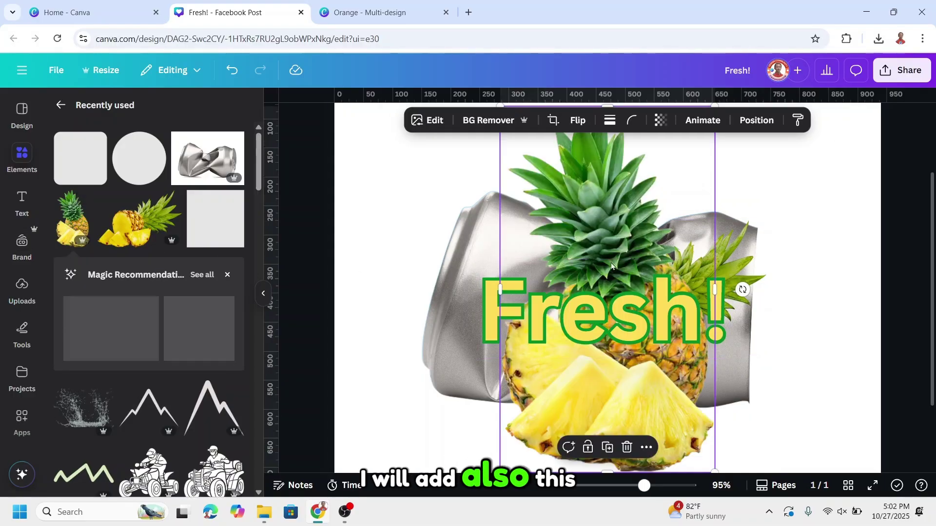
{"action": "left_click_drag", "start_coordinate": [611, 265], "coordinate": [611, 380]}
{"action": "left_click_drag", "start_coordinate": [712, 220], "coordinate": [511, 255]}
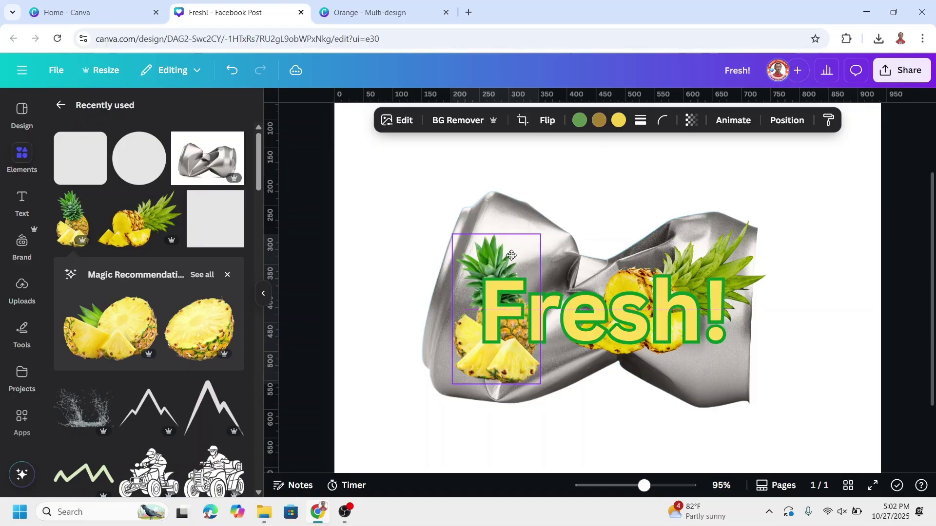
In the Layers list, move the frame below Fresh! and delete the silver can image
{"action": "left_click", "coordinate": [789, 120]}
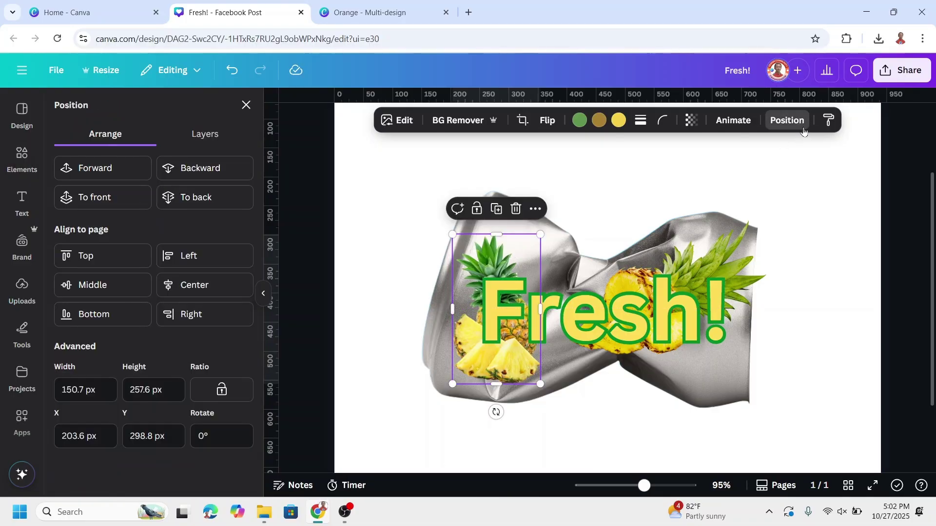
{"action": "left_click", "coordinate": [205, 135]}
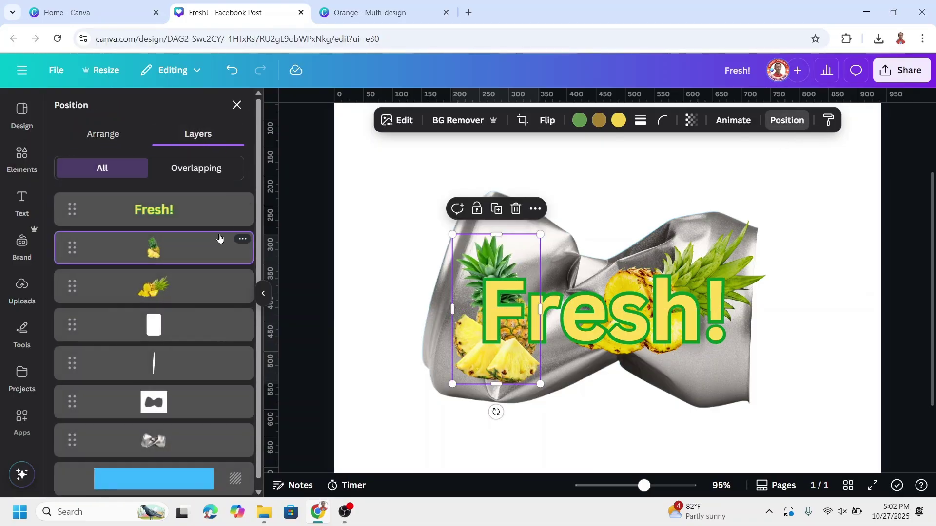
{"action": "left_click_drag", "start_coordinate": [196, 412], "coordinate": [203, 216]}
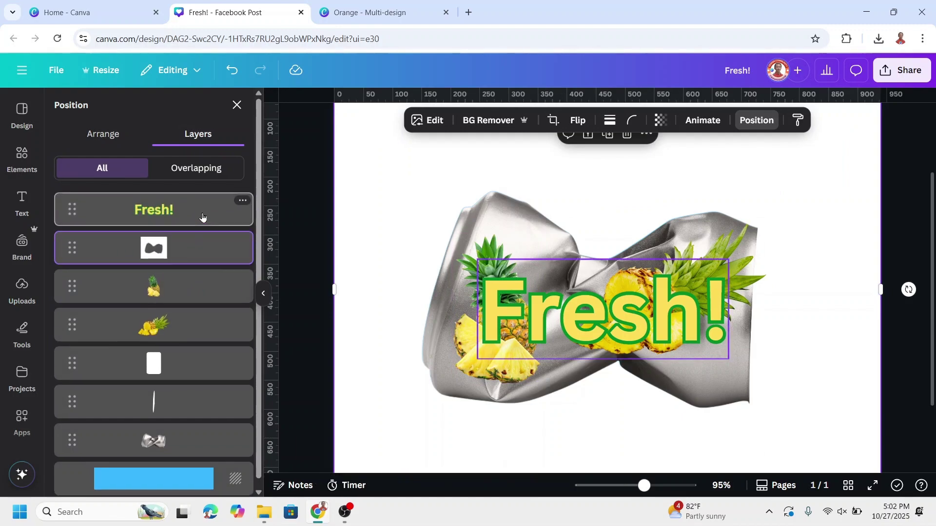
{"action": "left_click", "coordinate": [194, 442]}
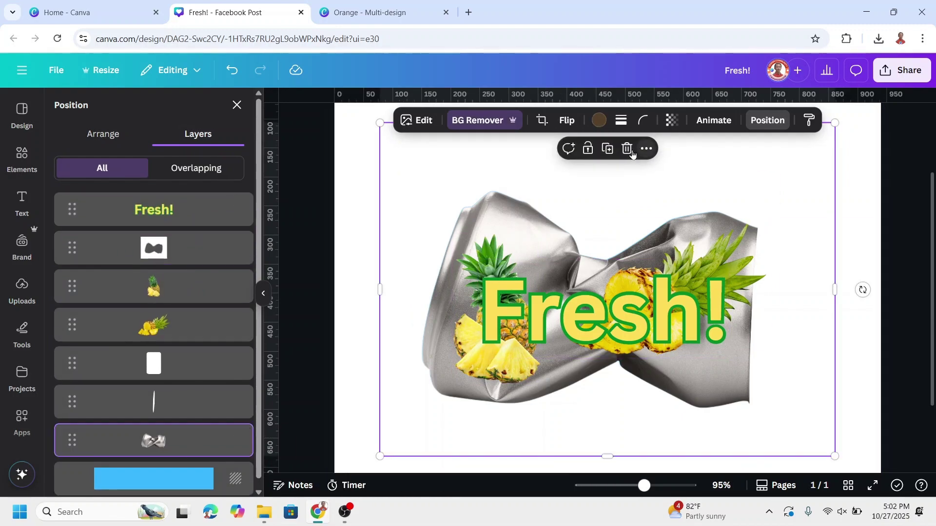
{"action": "left_click", "coordinate": [627, 149]}
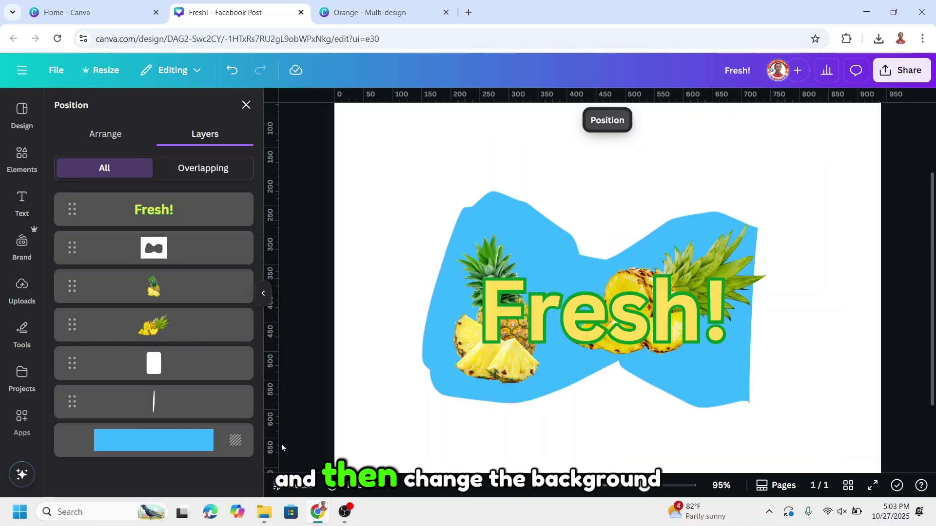
Change the blue can-shaped backing's colour to yellow
{"action": "left_click", "coordinate": [151, 437]}
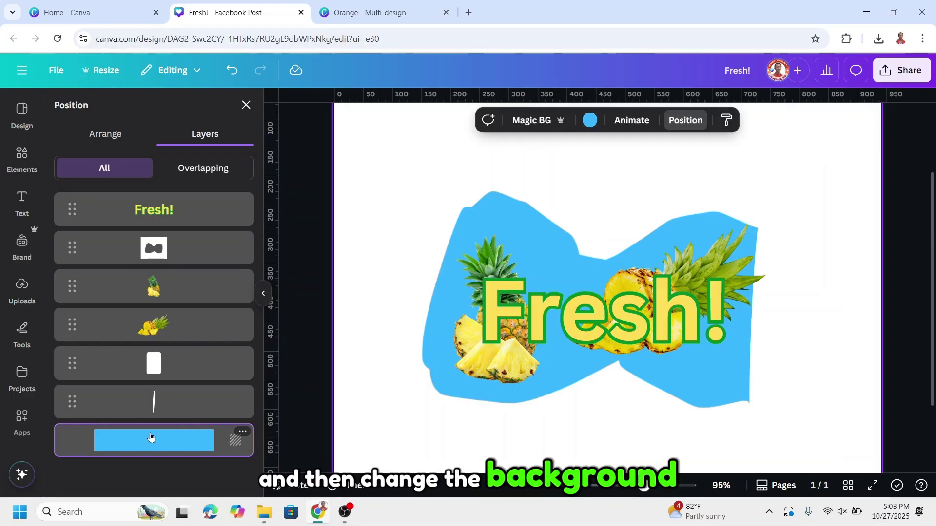
{"action": "left_click", "coordinate": [591, 121]}
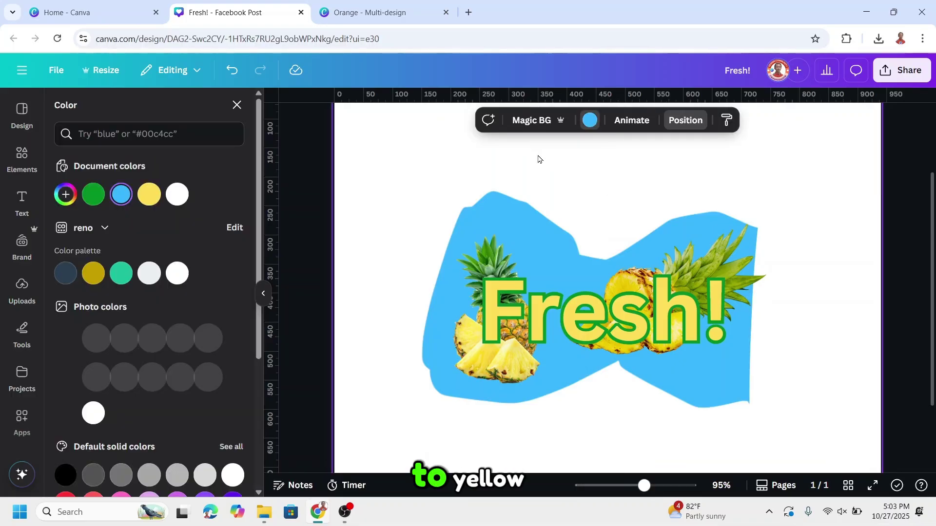
{"action": "left_click", "coordinate": [149, 195]}
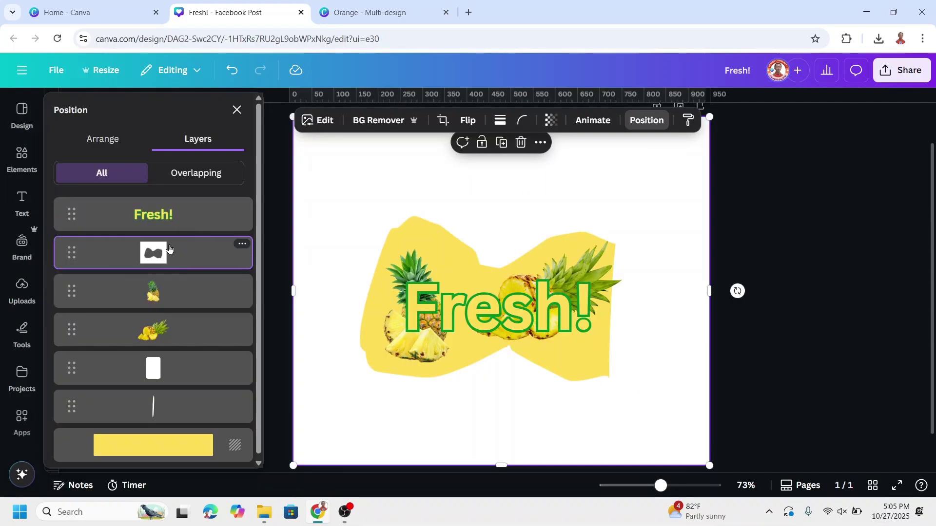
Move the frame layer to the top and select both pineapple layers
{"action": "left_click_drag", "start_coordinate": [155, 252], "coordinate": [169, 210]}
{"action": "left_click", "coordinate": [176, 293]}
{"action": "left_click", "coordinate": [197, 322], "text": "shift"}
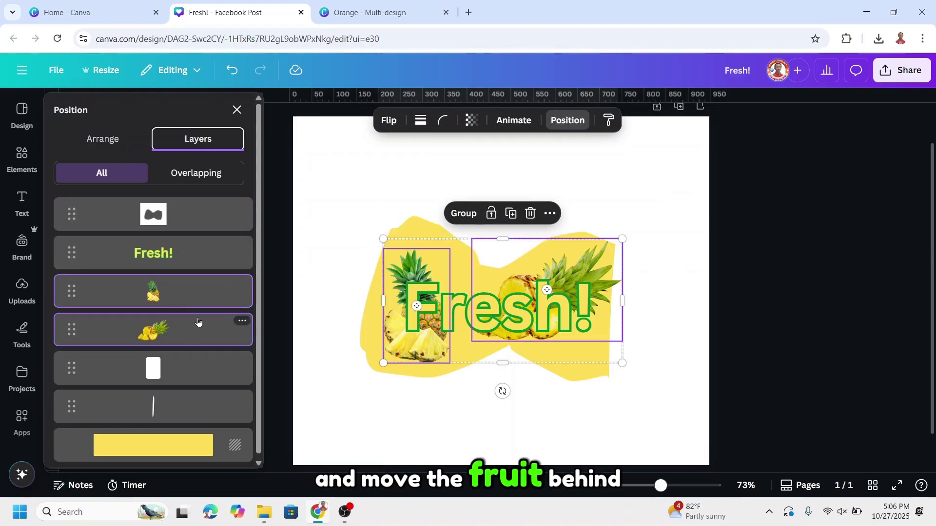
Drop both pineapples just above the yellow shape, then download the design as a PNG
{"action": "left_click_drag", "start_coordinate": [184, 329], "coordinate": [189, 418]}
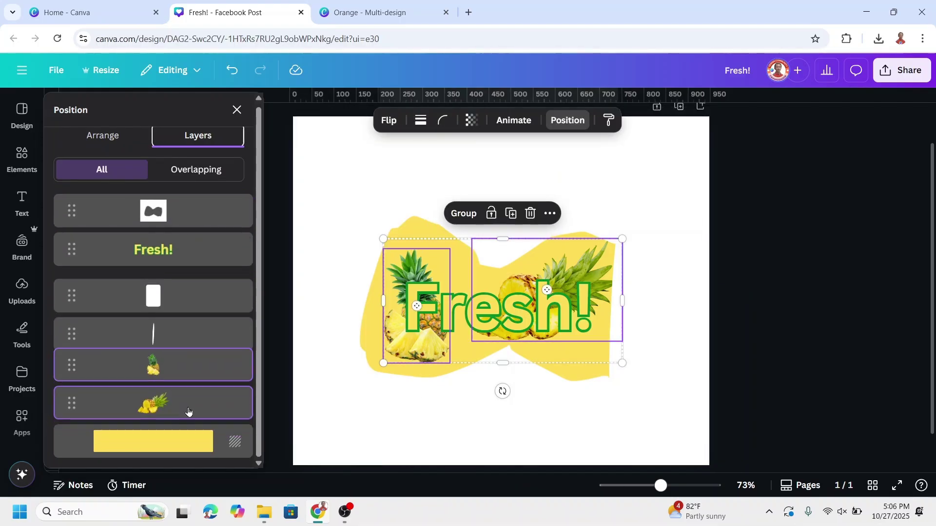
{"action": "left_click", "coordinate": [683, 194]}
{"action": "left_click", "coordinate": [902, 70]}
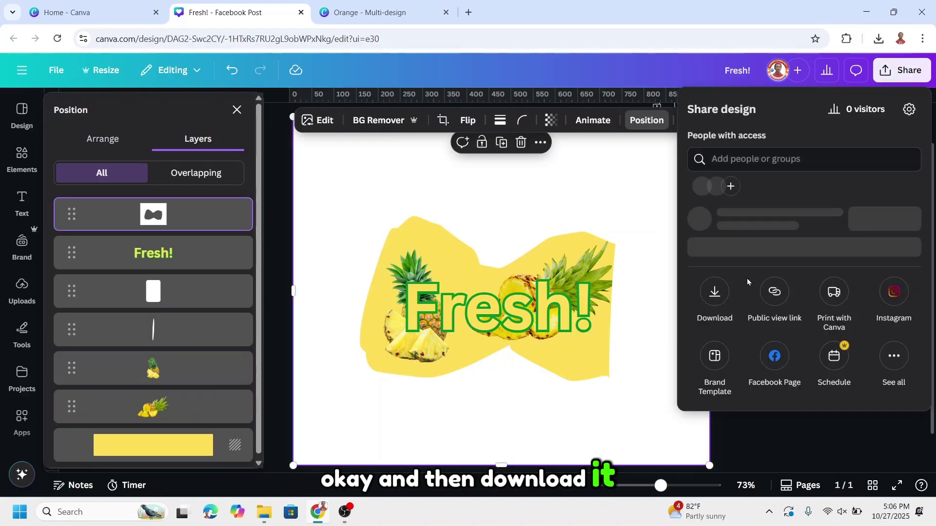
{"action": "left_click", "coordinate": [715, 333]}
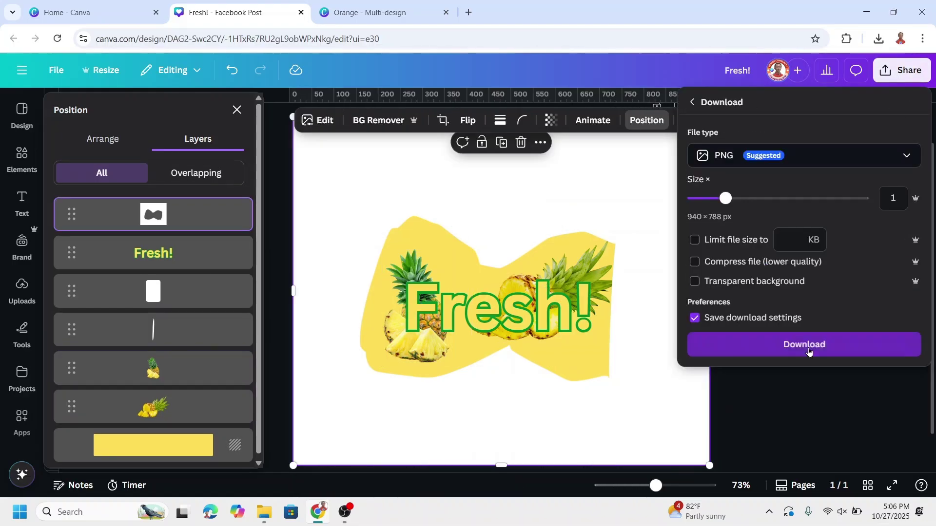
{"action": "left_click", "coordinate": [808, 348]}
Add a second page with a light gray background
{"action": "left_click", "coordinate": [808, 348]}
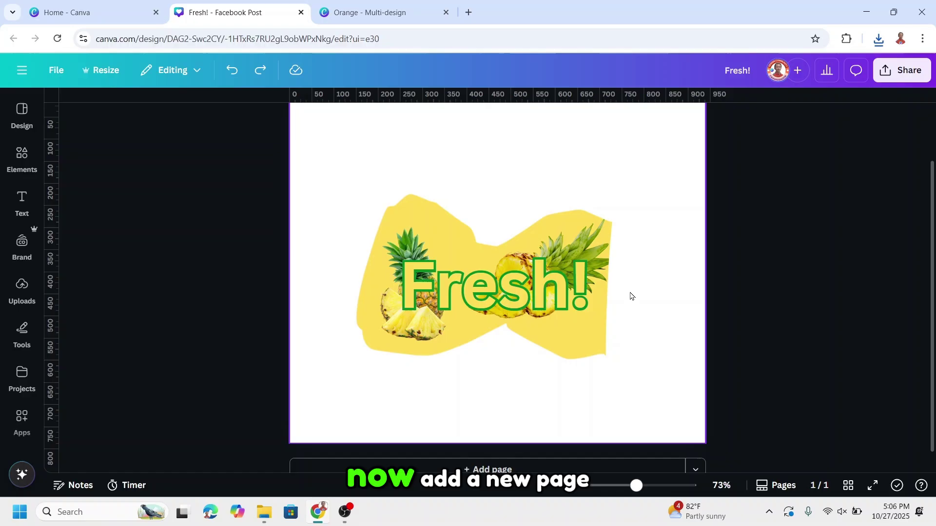
{"action": "left_click", "coordinate": [628, 453]}
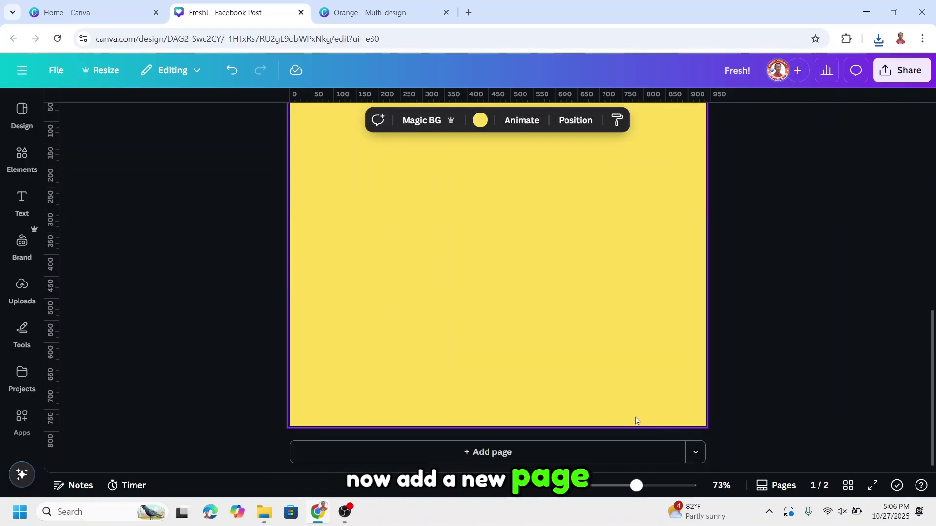
{"action": "left_click", "coordinate": [508, 120]}
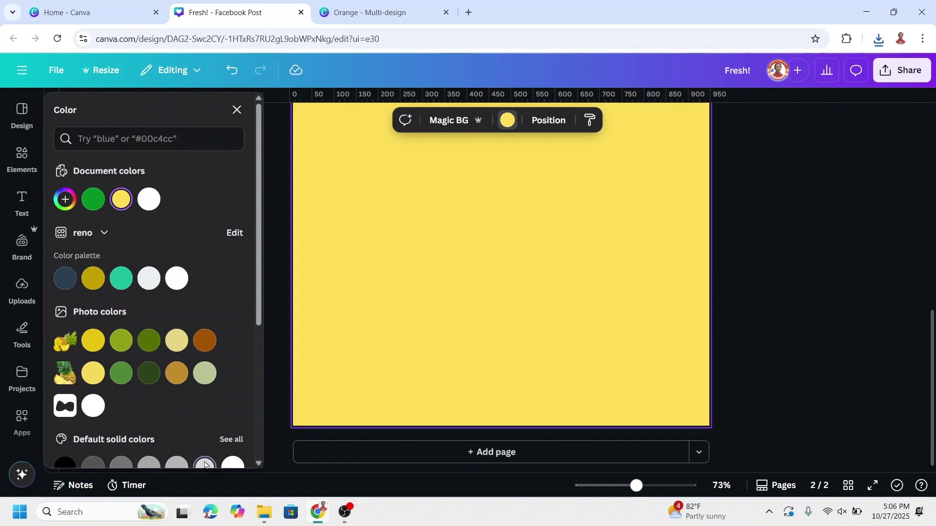
{"action": "left_click", "coordinate": [205, 464]}
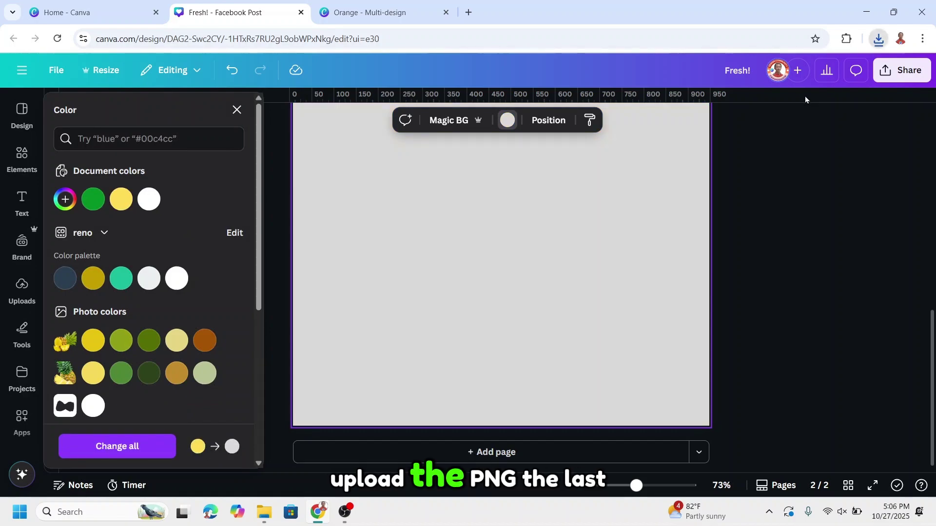
Place the downloaded Fresh! PNG and the crushed can image, can toward lower right
{"action": "left_click", "coordinate": [877, 39]}
{"action": "left_click_drag", "start_coordinate": [753, 94], "coordinate": [398, 251]}
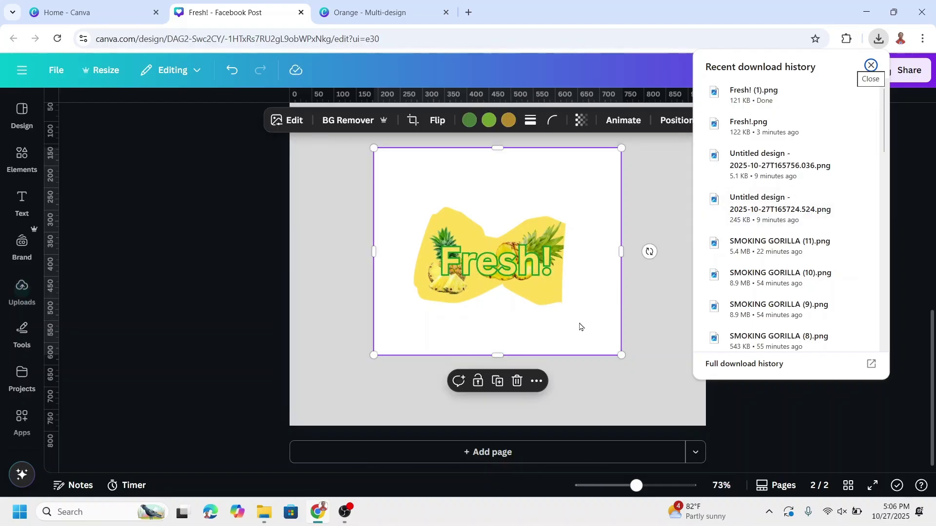
{"action": "left_click_drag", "start_coordinate": [545, 309], "coordinate": [648, 368]}
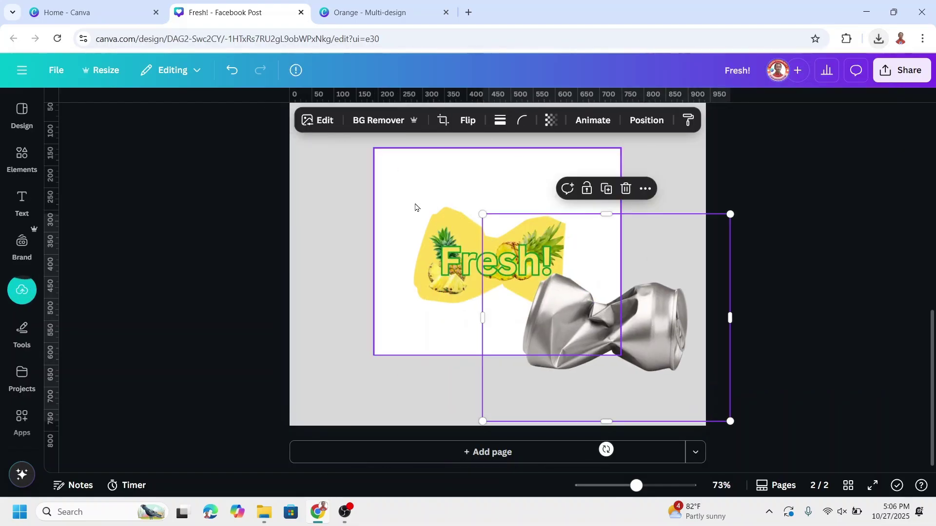
Search the apps for 'blend' and open the Blend Image tool
{"action": "left_click", "coordinate": [22, 419]}
{"action": "type", "text": "blend"}
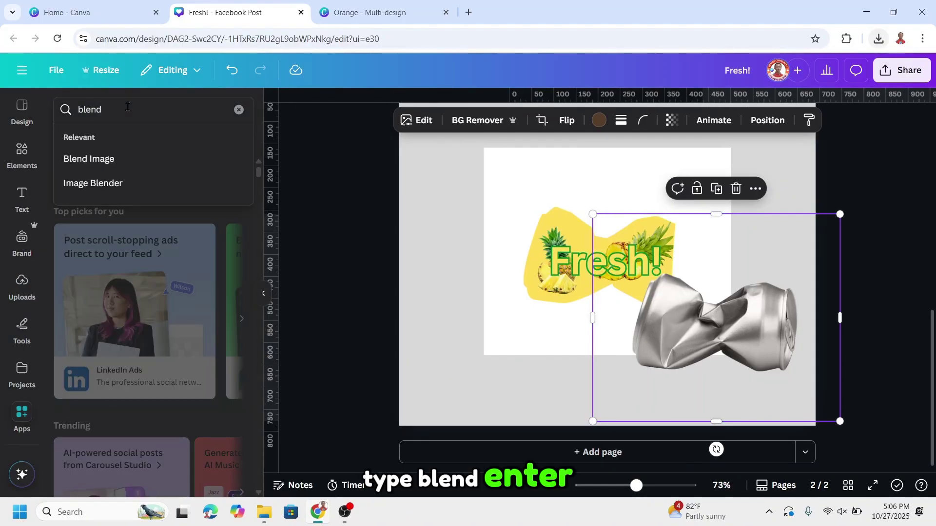
{"action": "key", "text": "Return"}
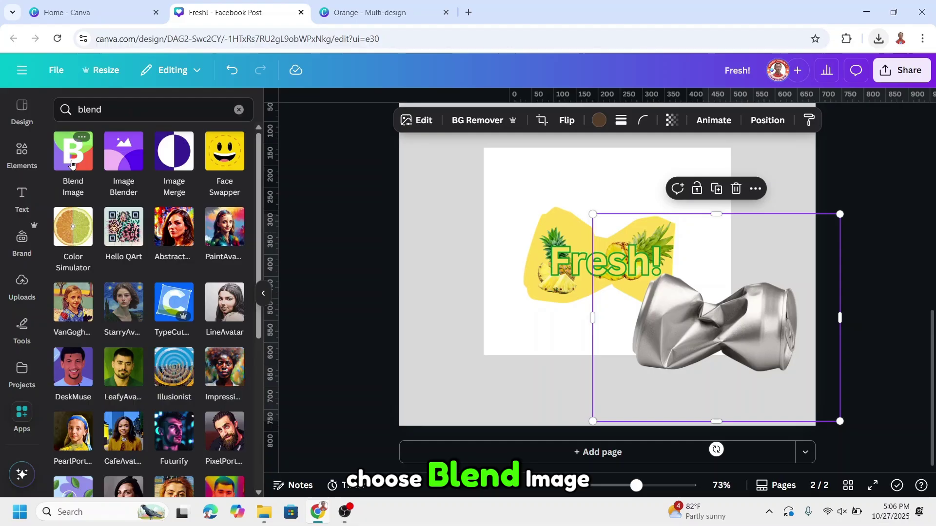
{"action": "left_click", "coordinate": [72, 163]}
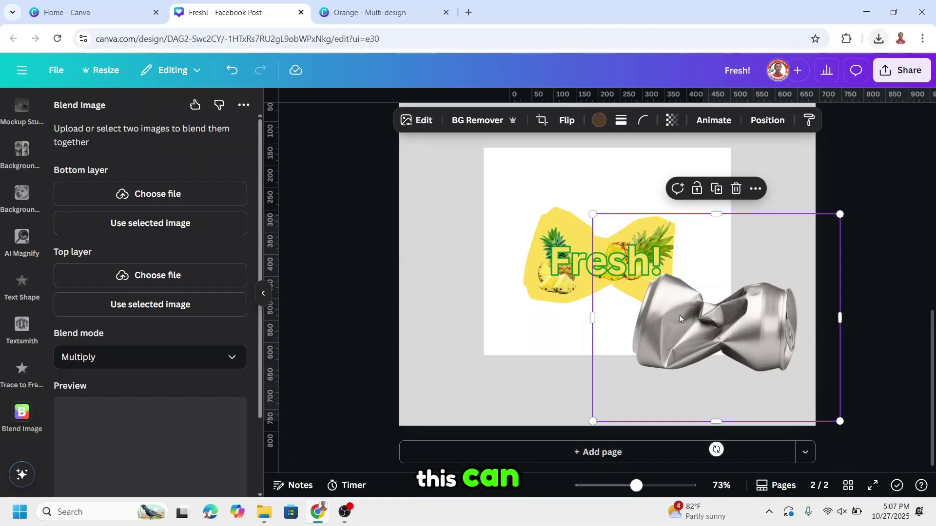
Blend the Fresh label (top) over the crushed can (bottom) in Multiply mode
{"action": "left_click", "coordinate": [141, 225]}
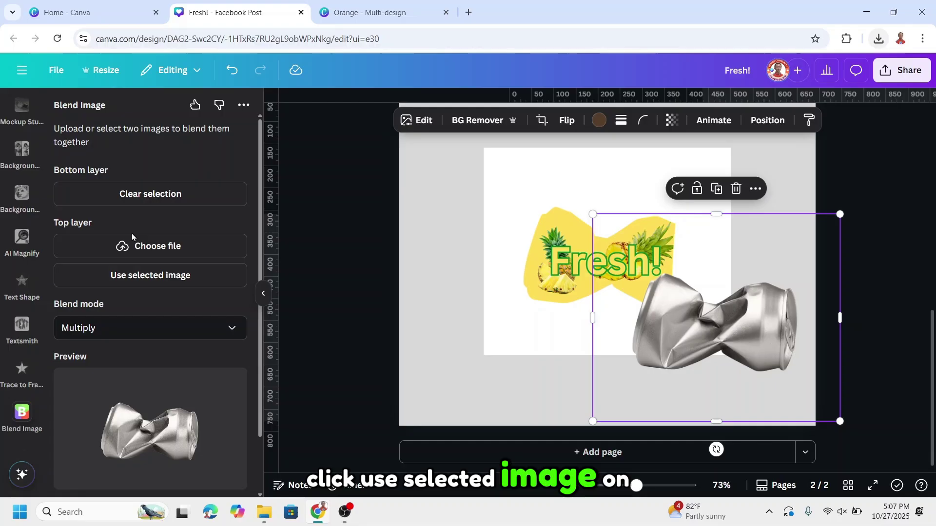
{"action": "left_click", "coordinate": [527, 236]}
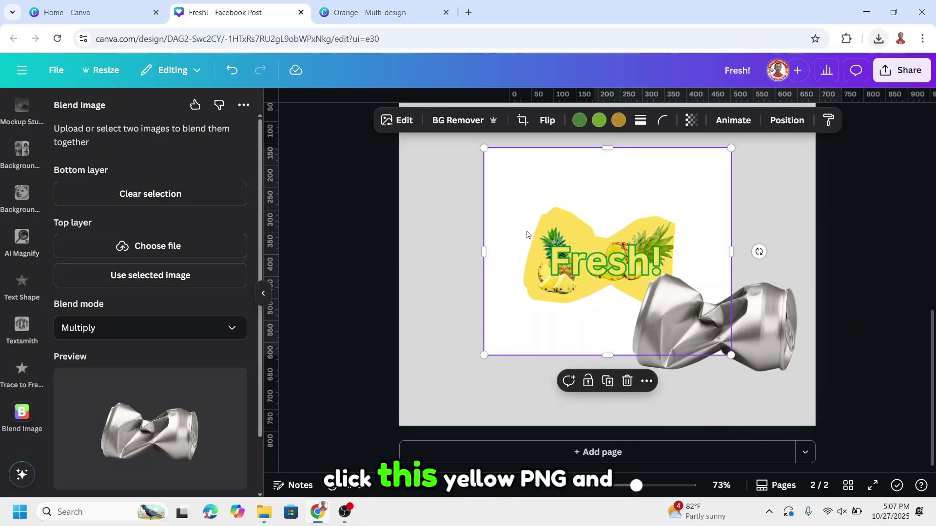
{"action": "left_click", "coordinate": [160, 276]}
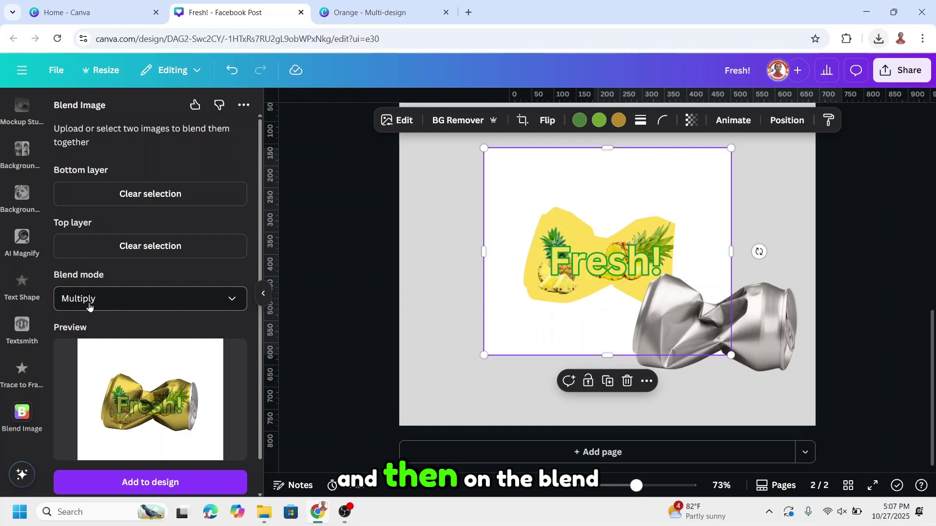
{"action": "left_click", "coordinate": [97, 299]}
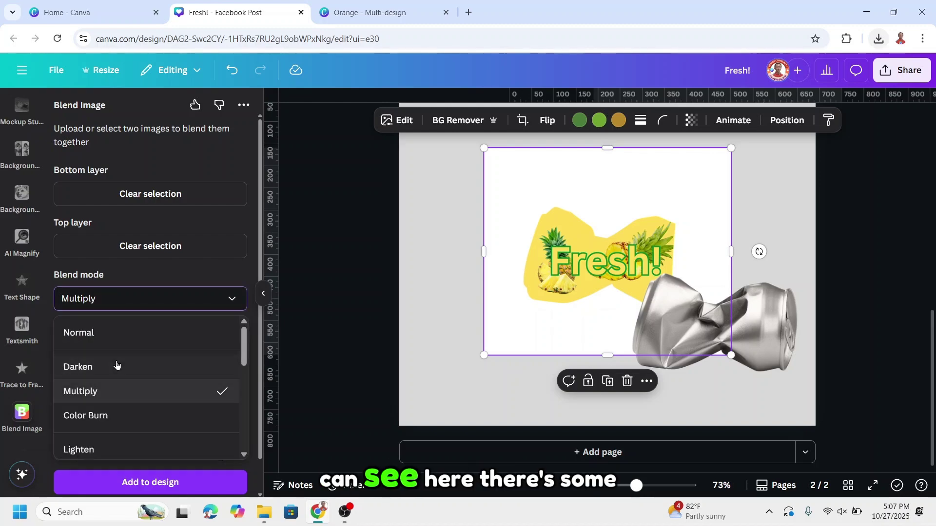
{"action": "left_click", "coordinate": [122, 393]}
Replace the original label and can with the blended can, remove its background, enlarge it
{"action": "scroll", "coordinate": [789, 271], "scroll_direction": "up", "scroll_amount": 2}
{"action": "left_click_drag", "start_coordinate": [867, 241], "coordinate": [551, 468]}
{"action": "left_click", "coordinate": [694, 187]}
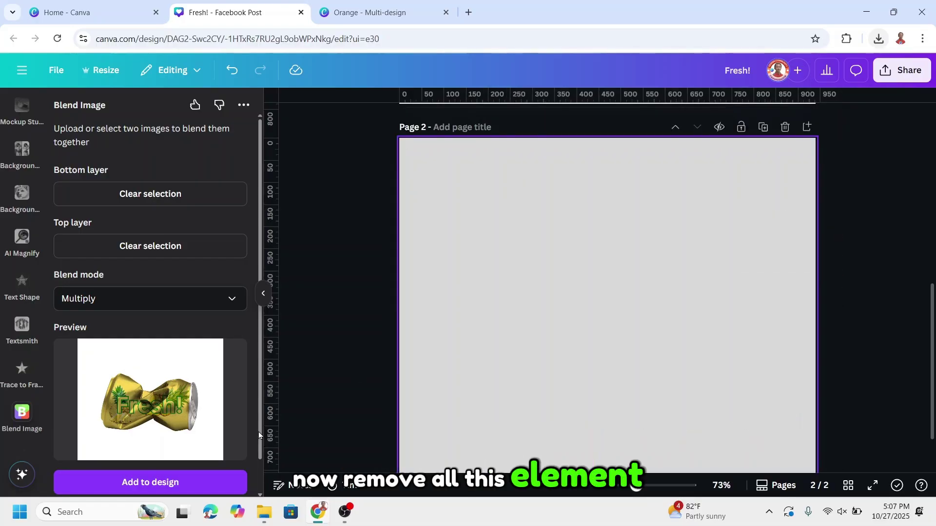
{"action": "left_click", "coordinate": [172, 484]}
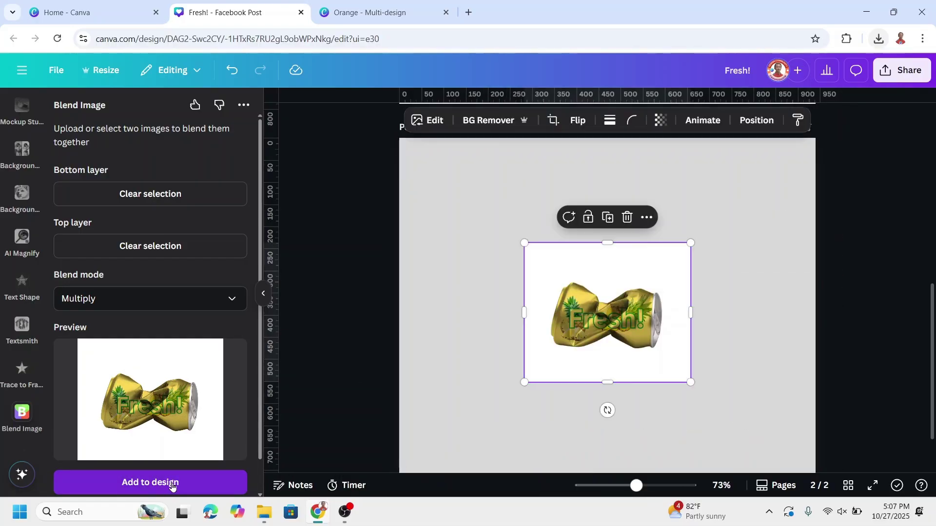
{"action": "left_click", "coordinate": [477, 122]}
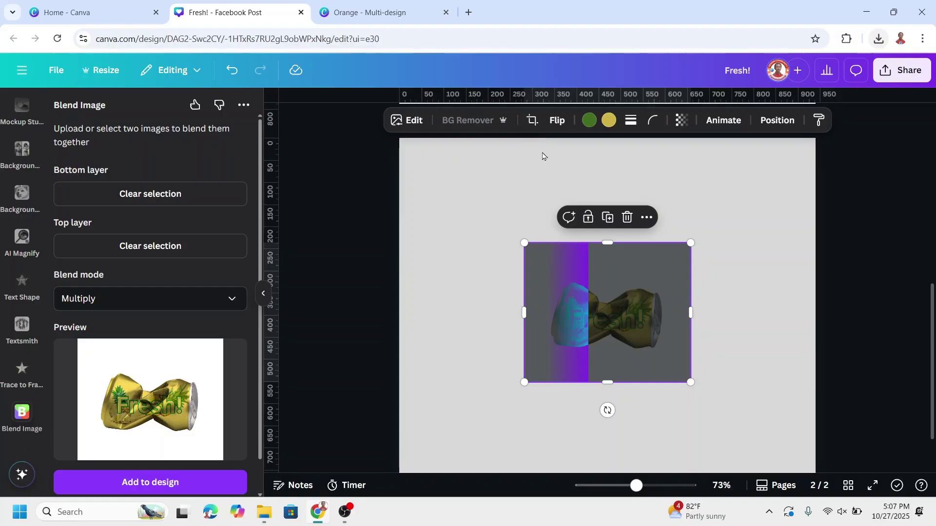
{"action": "left_click_drag", "start_coordinate": [690, 382], "coordinate": [790, 463]}
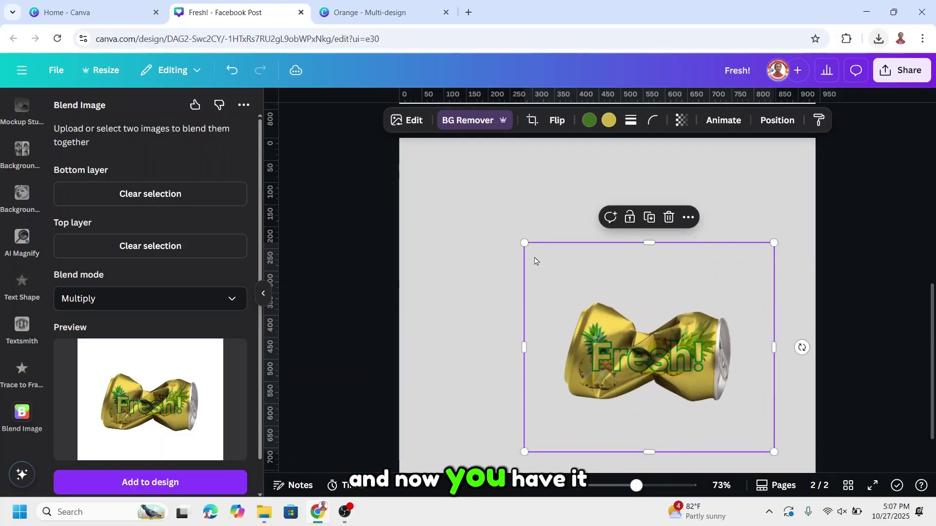
{"action": "left_click_drag", "start_coordinate": [523, 243], "coordinate": [429, 138]}
{"action": "scroll", "coordinate": [16, 164], "scroll_direction": "up", "scroll_amount": 5}
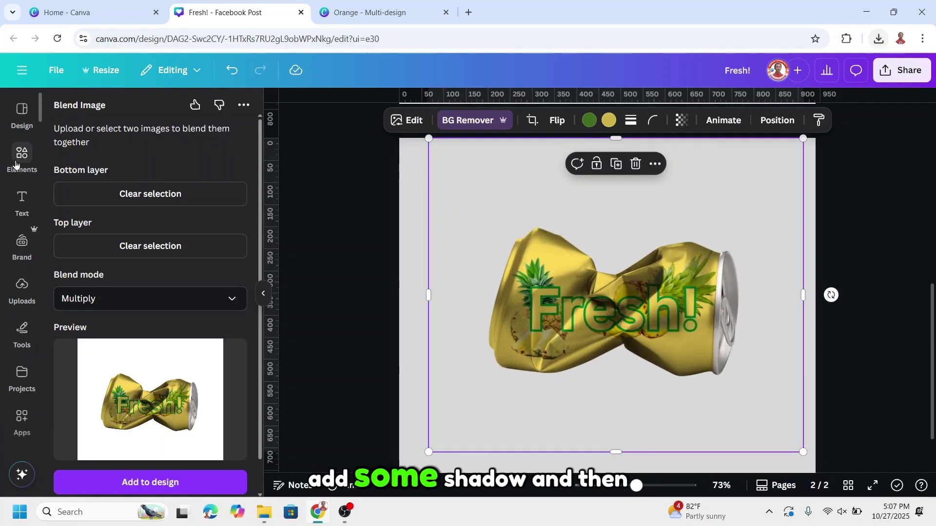
Add a shrunken black shadow gradient beneath the can and duplicate it for the right end
{"action": "left_click", "coordinate": [32, 172]}
{"action": "type", "text": "shadow"}
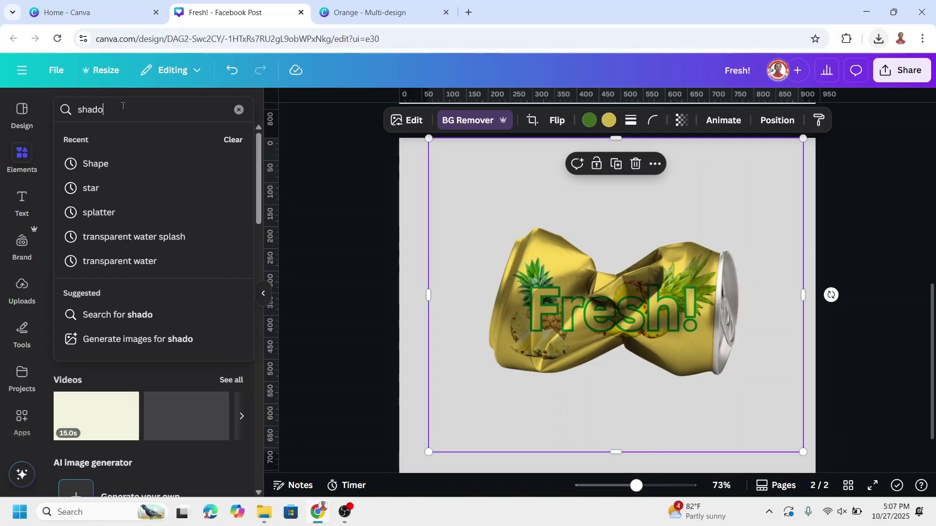
{"action": "key", "text": "Return"}
{"action": "left_click", "coordinate": [146, 224]}
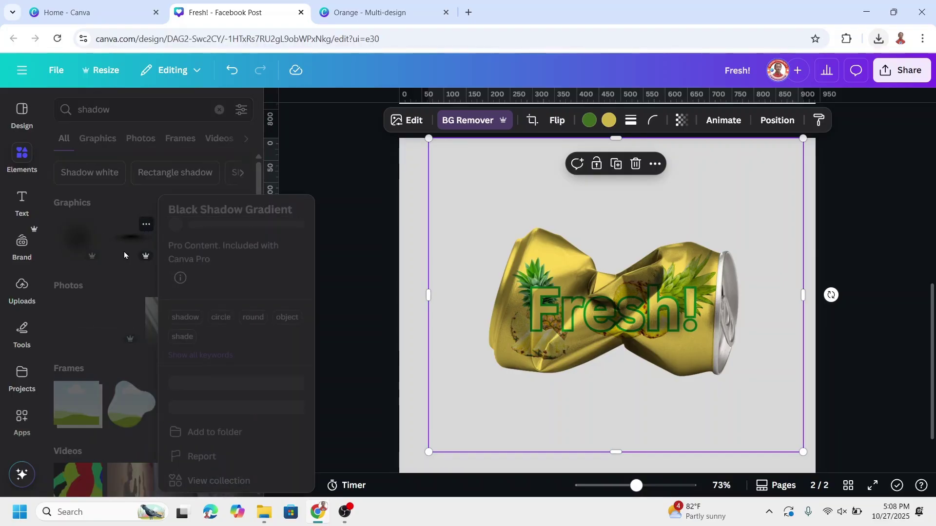
{"action": "left_click", "coordinate": [124, 241]}
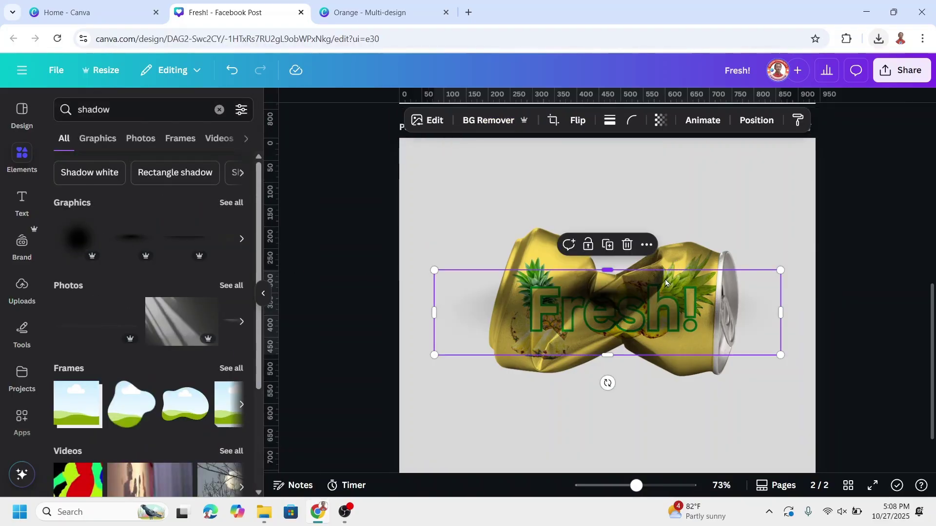
{"action": "left_click_drag", "start_coordinate": [639, 296], "coordinate": [587, 378]}
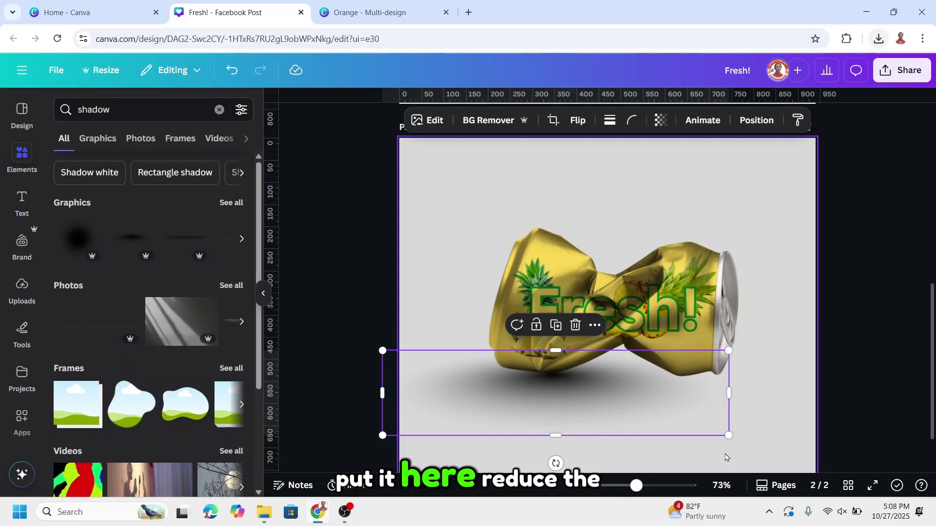
{"action": "left_click_drag", "start_coordinate": [728, 435], "coordinate": [634, 414]}
{"action": "left_click_drag", "start_coordinate": [539, 385], "coordinate": [690, 390]}
{"action": "left_click", "coordinate": [543, 332]}
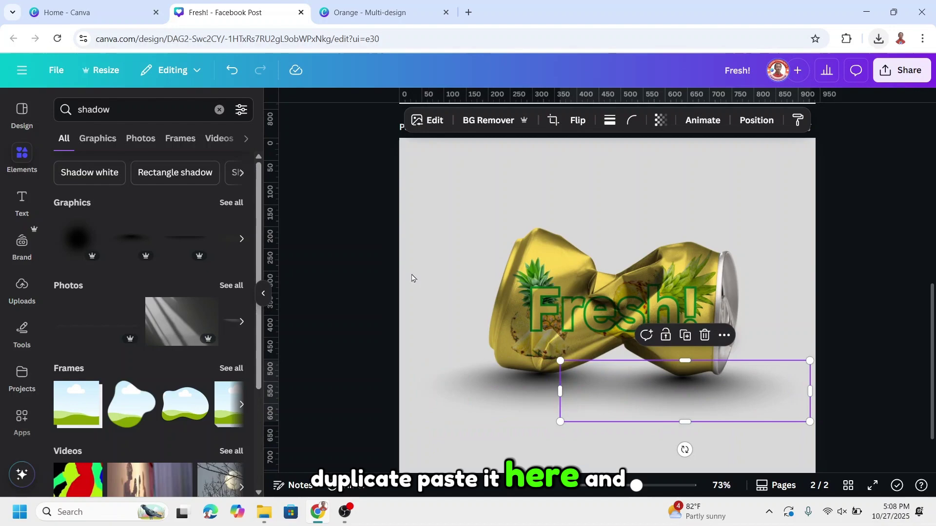
Centre a Circular Blur Shadow under the can's base and layer the can above all shadows
{"action": "left_click", "coordinate": [231, 202]}
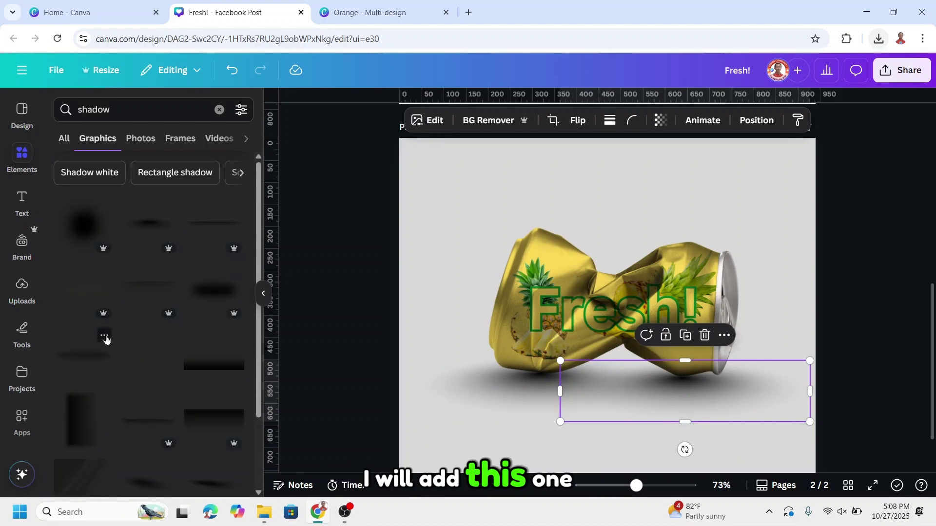
{"action": "left_click", "coordinate": [104, 336]}
{"action": "left_click", "coordinate": [78, 360]}
{"action": "left_click", "coordinate": [78, 360]}
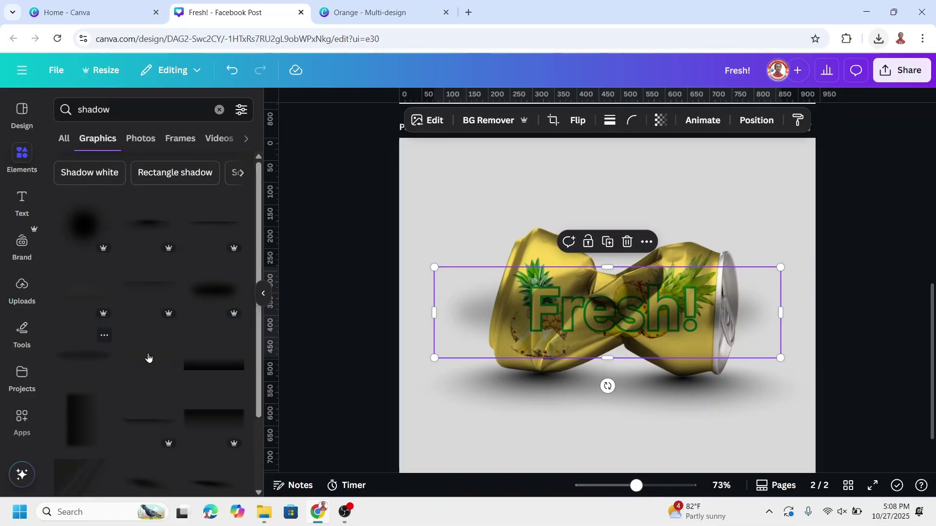
{"action": "left_click_drag", "start_coordinate": [644, 312], "coordinate": [655, 367]}
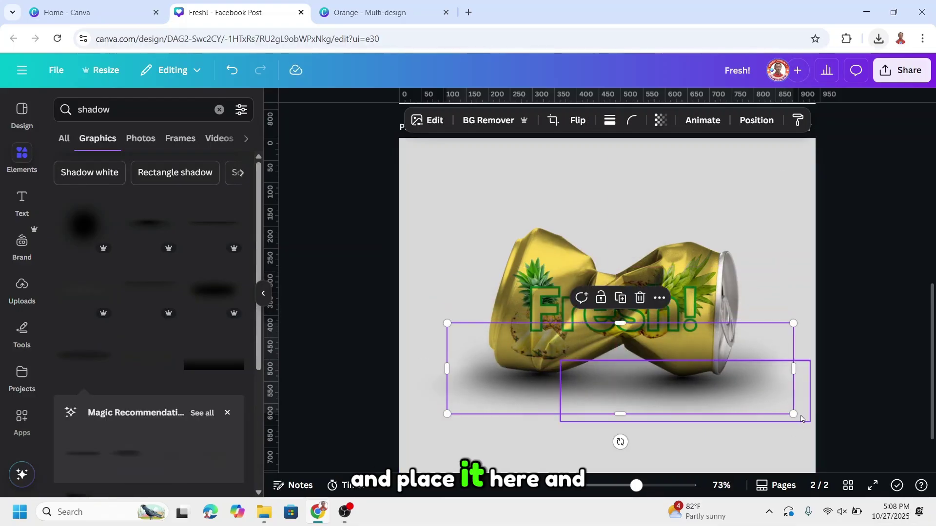
{"action": "left_click_drag", "start_coordinate": [793, 413], "coordinate": [721, 395]}
{"action": "left_click_drag", "start_coordinate": [621, 371], "coordinate": [653, 373]}
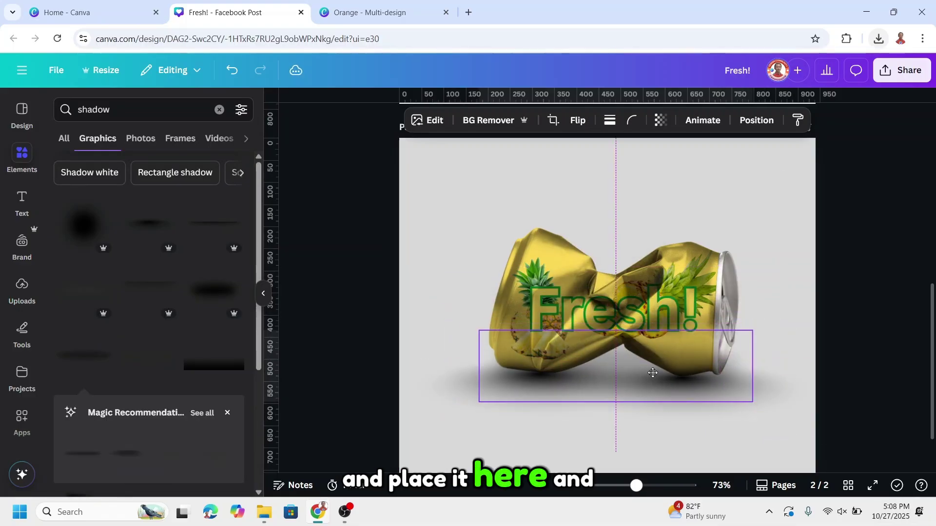
{"action": "left_click", "coordinate": [757, 120]}
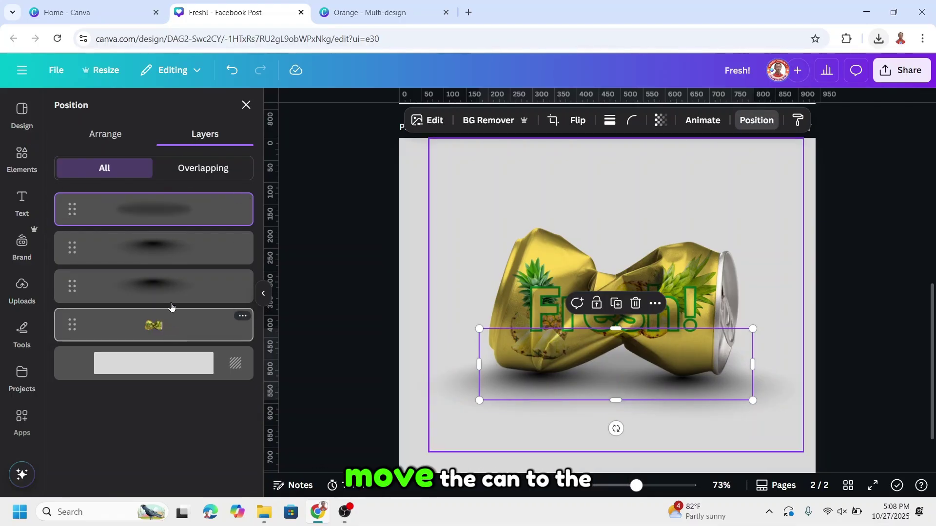
{"action": "left_click_drag", "start_coordinate": [170, 306], "coordinate": [175, 202]}
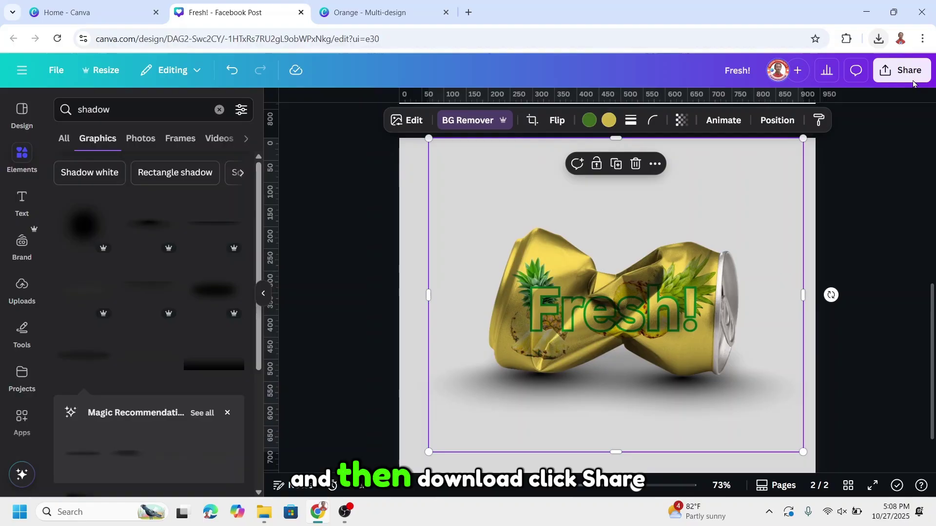
Download only Page 2 of the design as a PNG
{"action": "left_click", "coordinate": [905, 74]}
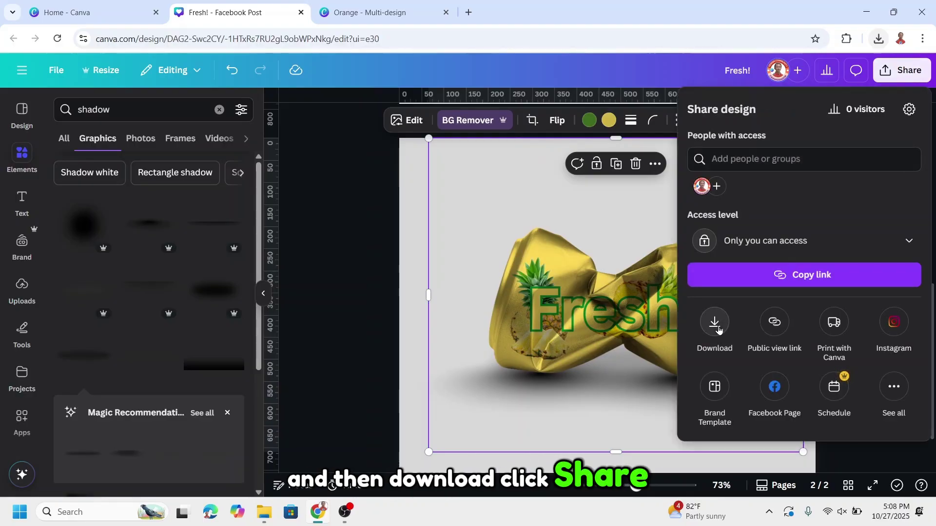
{"action": "left_click", "coordinate": [715, 322]}
{"action": "left_click", "coordinate": [763, 323]}
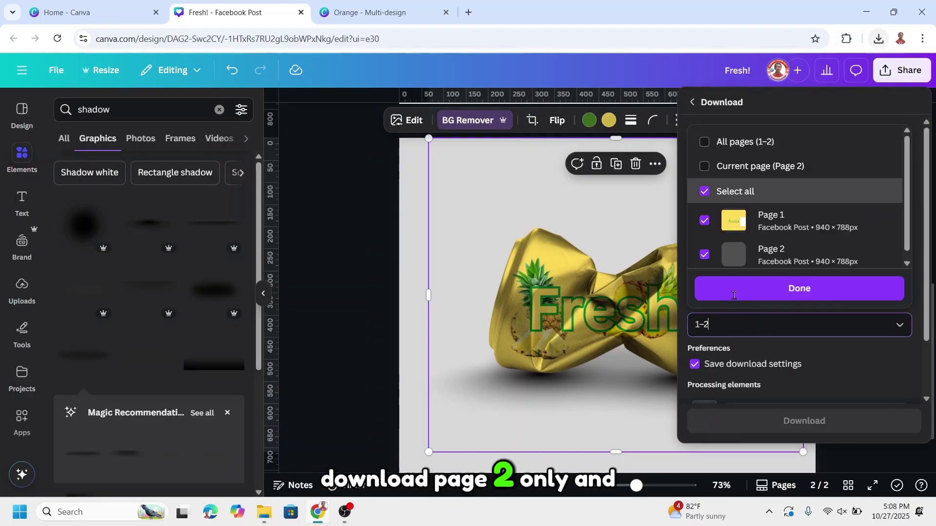
{"action": "left_click", "coordinate": [703, 217]}
{"action": "left_click", "coordinate": [791, 289]}
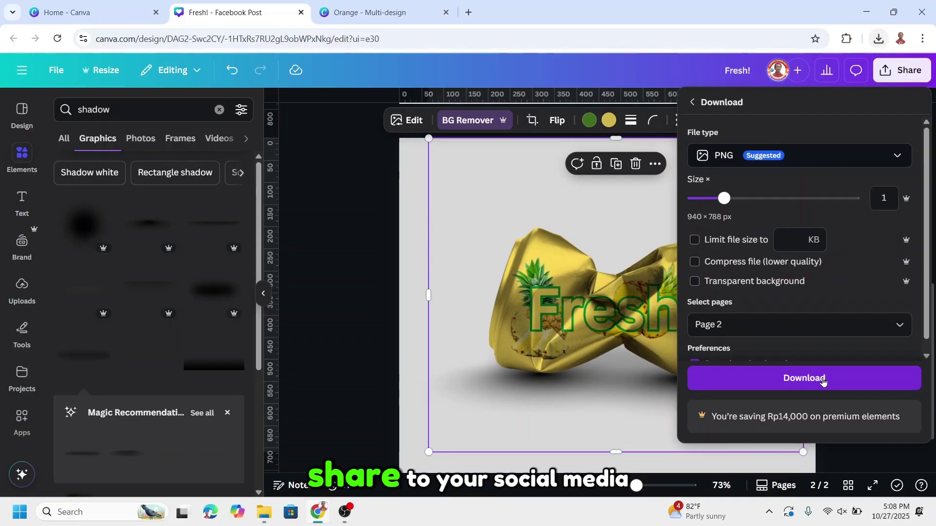
{"action": "left_click", "coordinate": [823, 379]}
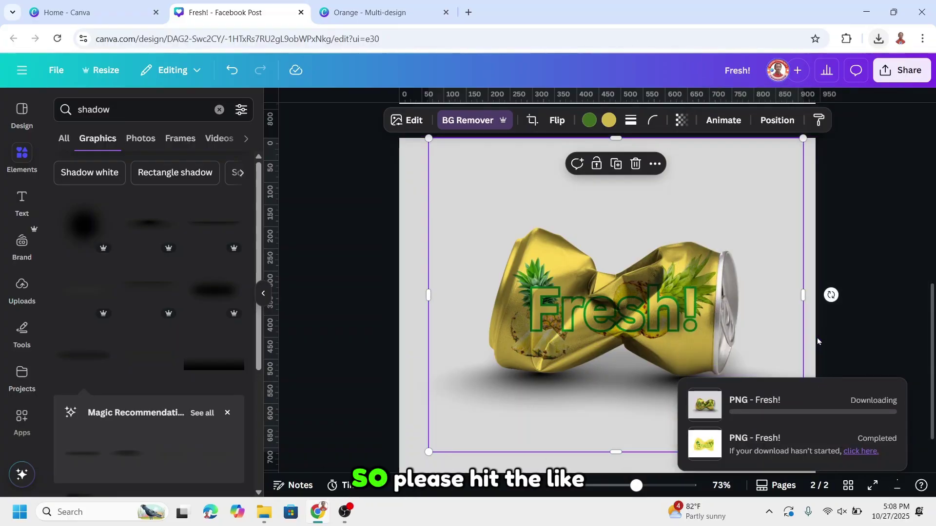